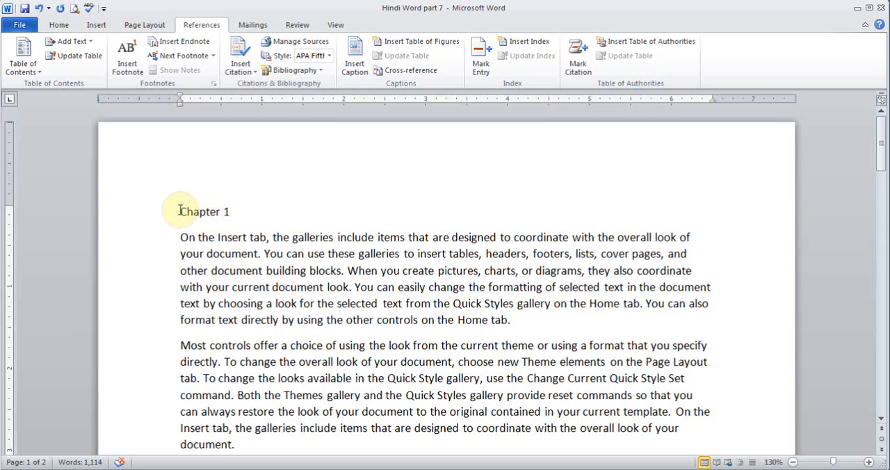
Apply the Heading 1 style to the "Chapter 1" line at the start of the document
left_click_drag(180, 210, 229, 211)
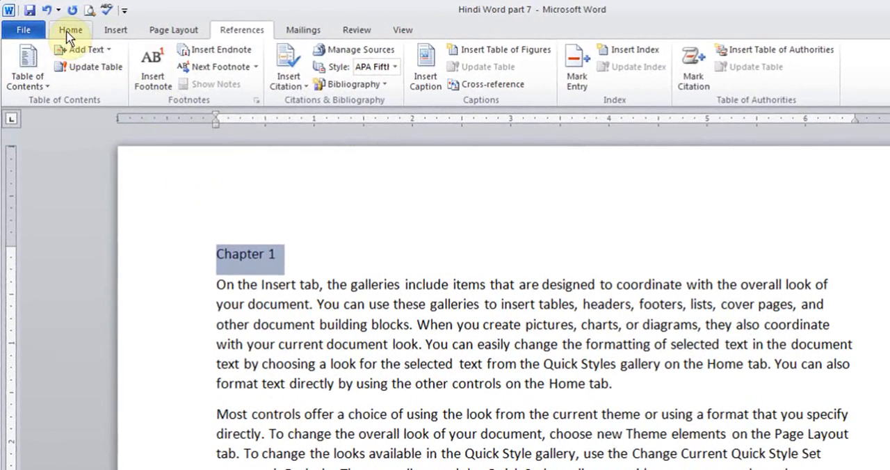
left_click(70, 30)
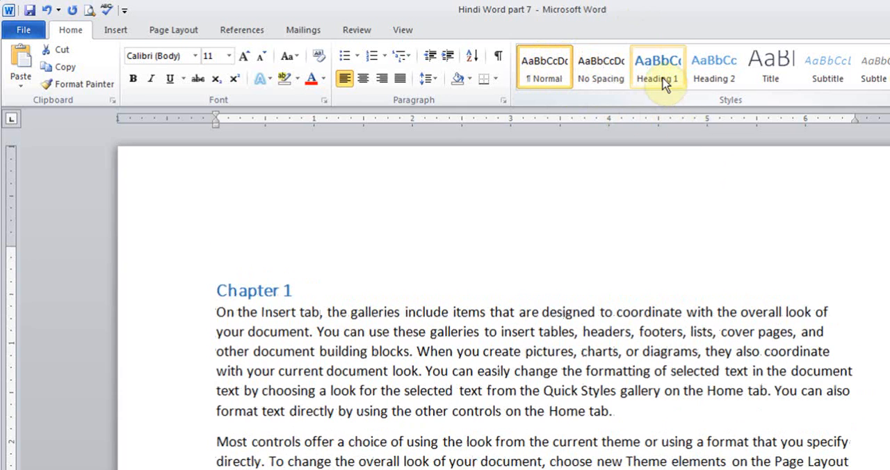
left_click(662, 71)
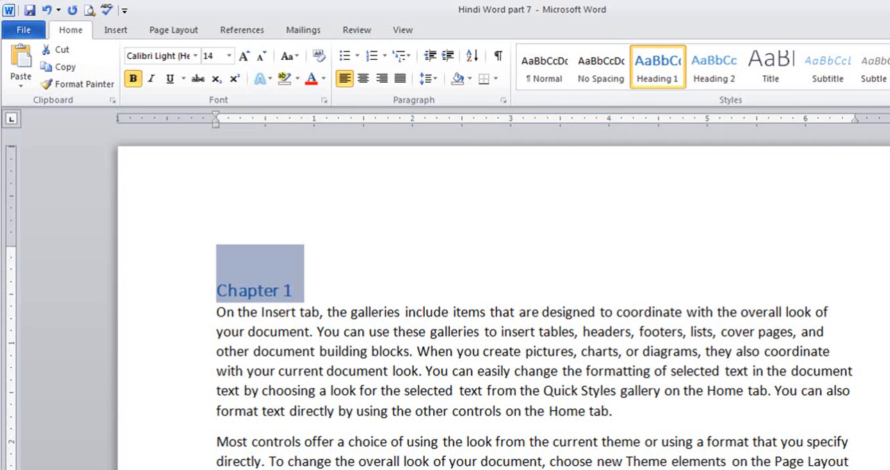
Apply the Heading 2 style to the "Section 1.1" line
scroll(486, 299, "down", 10)
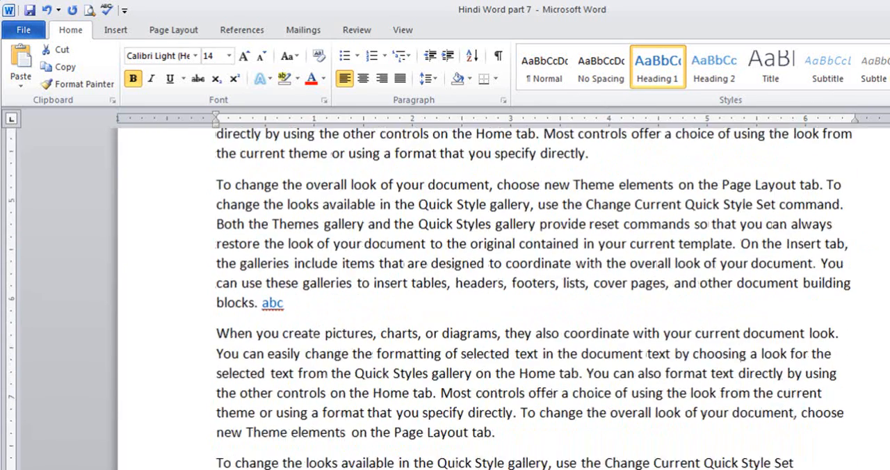
scroll(487, 299, "down", 7)
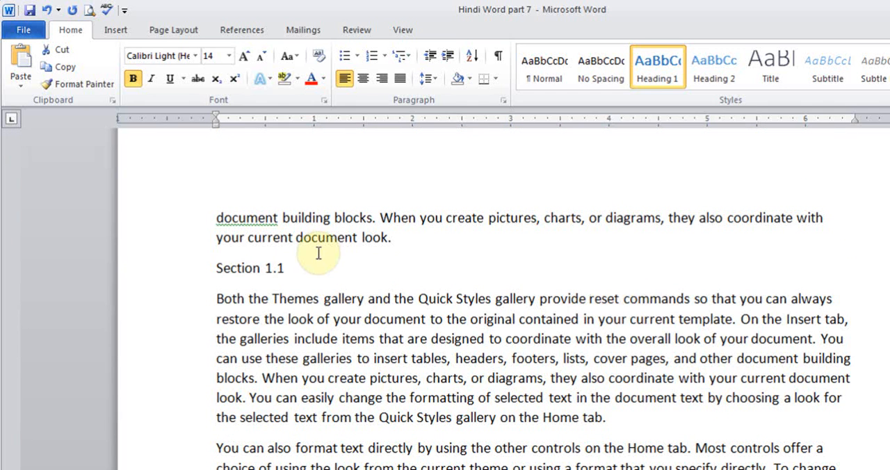
left_click_drag(296, 266, 212, 267)
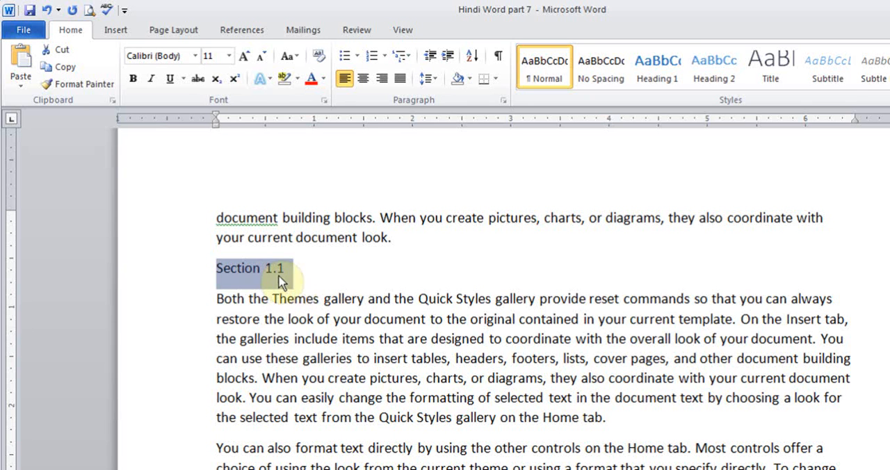
left_click(723, 72)
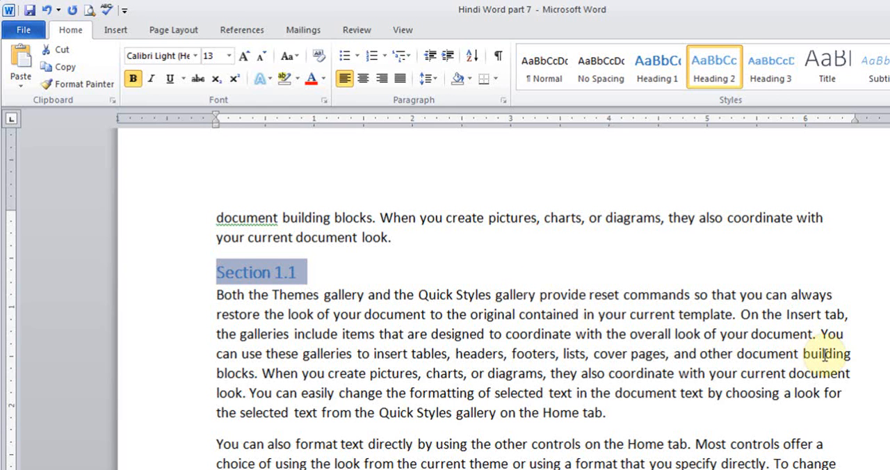
Apply the Heading 3 style to the "Section 1.1.a" line
scroll(371, 356, "down", 6)
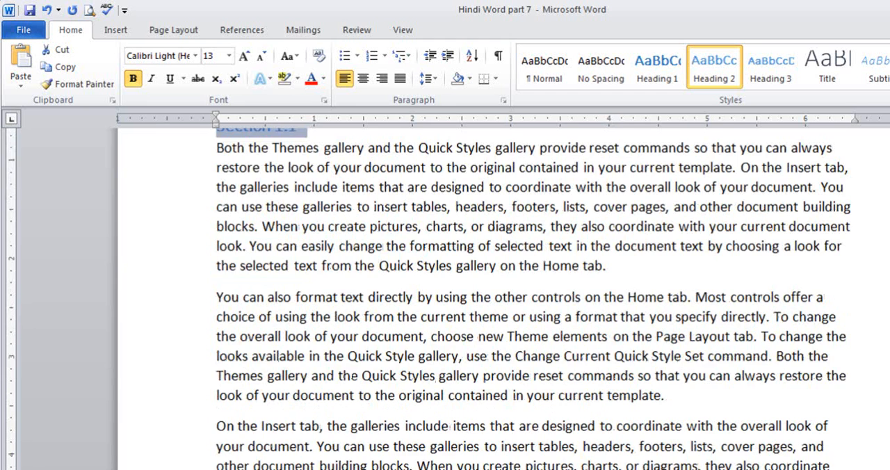
left_click_drag(314, 350, 209, 350)
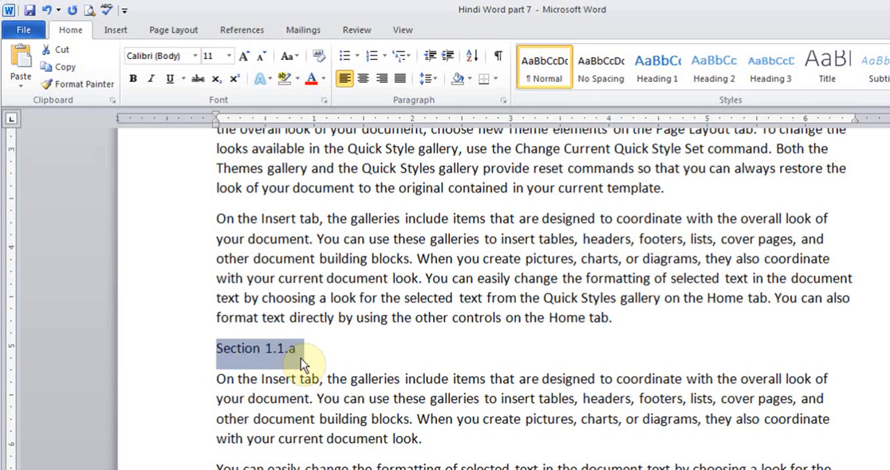
left_click(770, 76)
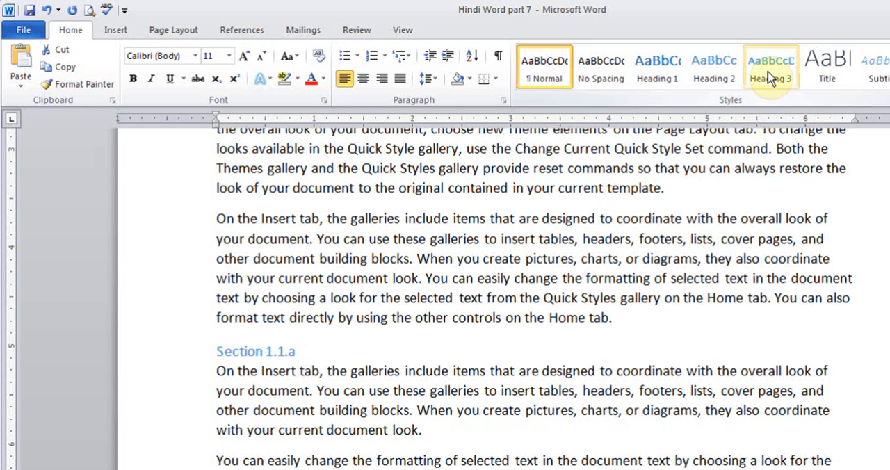
left_click(770, 76)
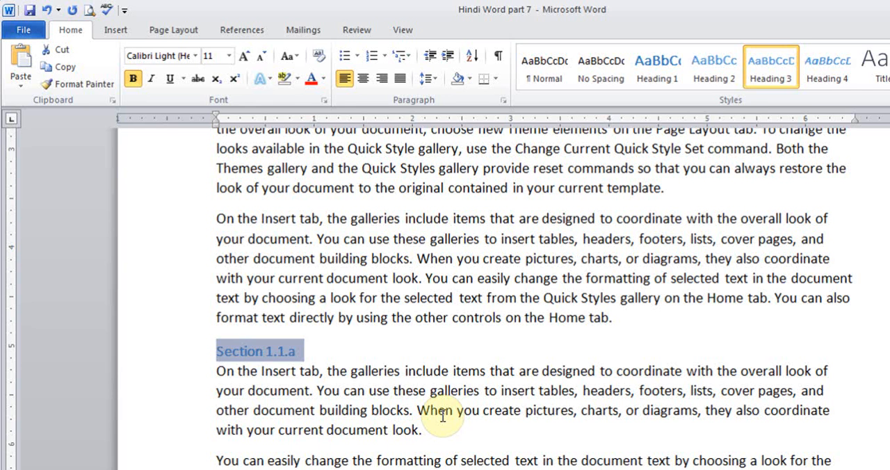
Add a new paragraph after the document's last sentence and insert a Next Page section break there
scroll(487, 299, "down", 5)
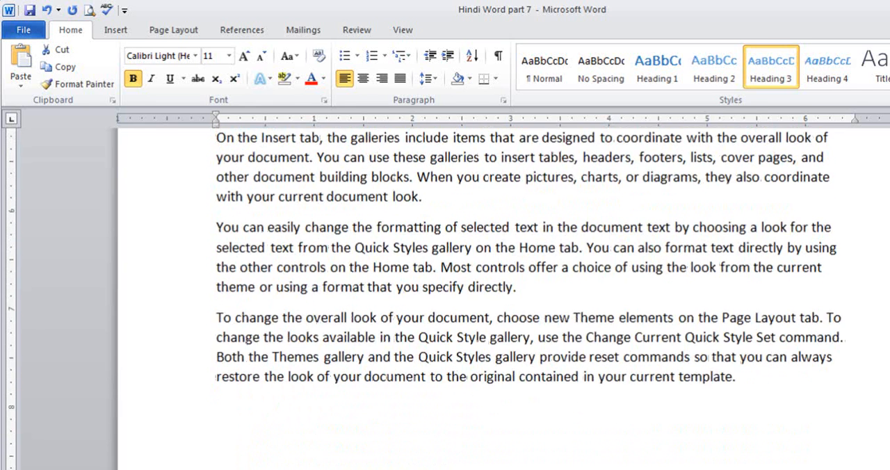
left_click(759, 320)
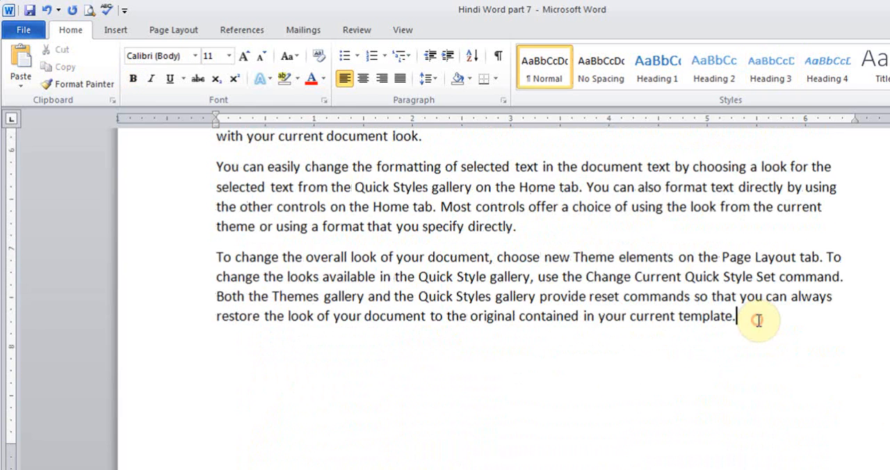
key("Return")
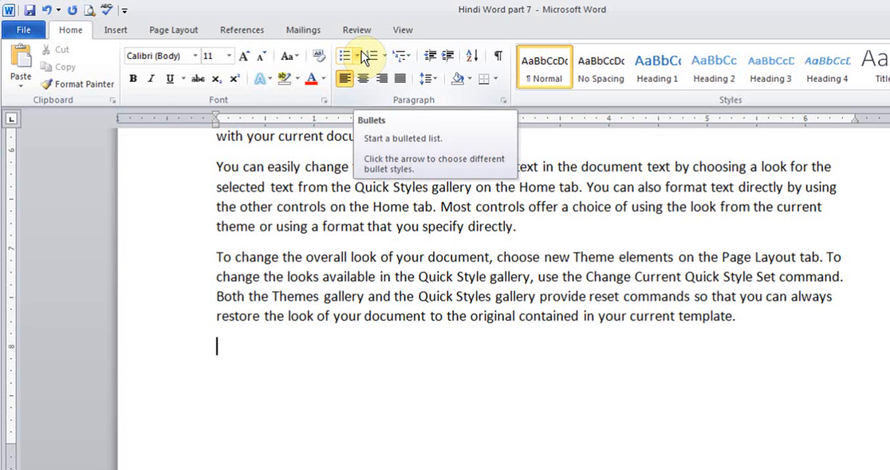
left_click(174, 30)
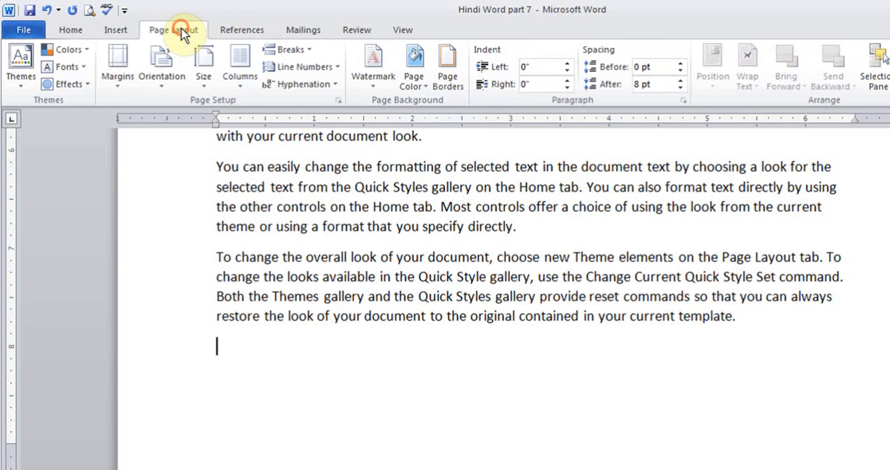
left_click(306, 52)
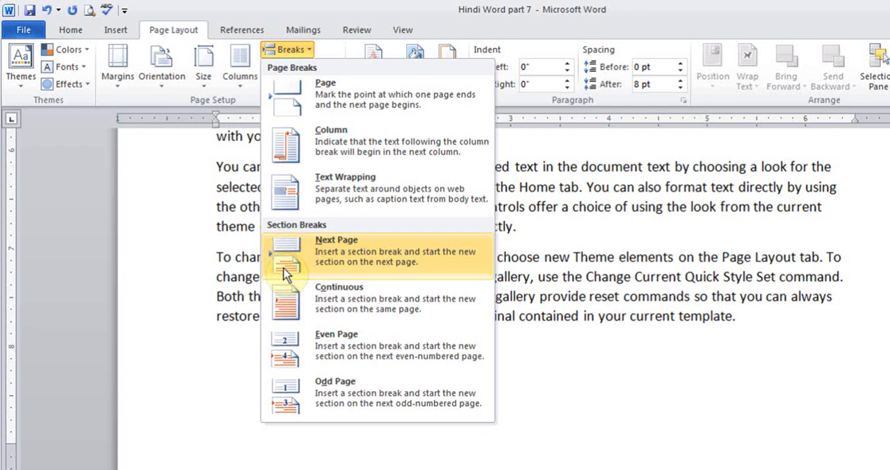
left_click(371, 254)
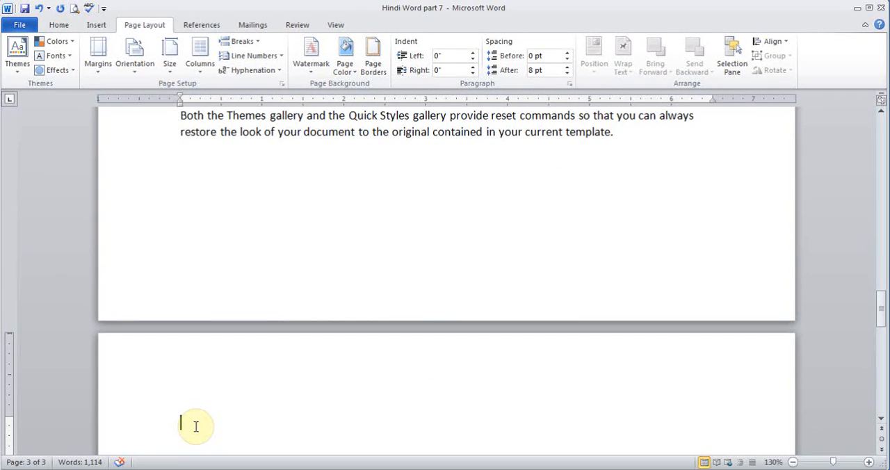
Enter the title "Chapter 2" on the first line of the new page
type("Chapter 2")
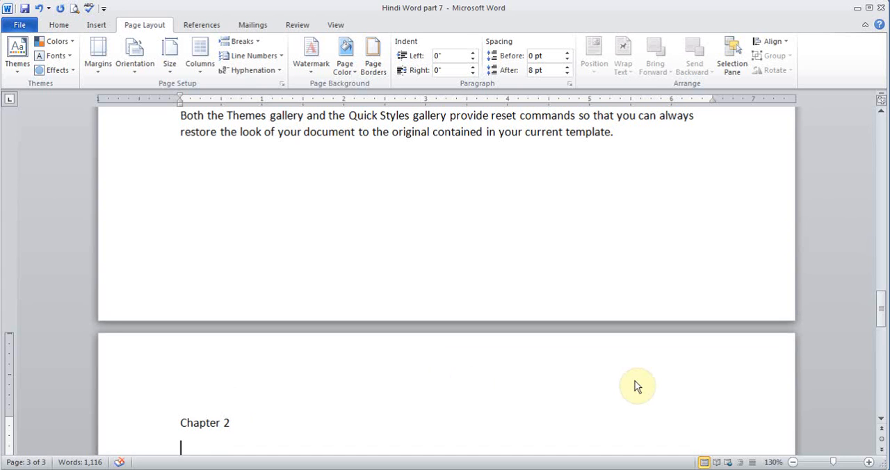
left_click(879, 306)
left_click_drag(880, 306, 880, 317)
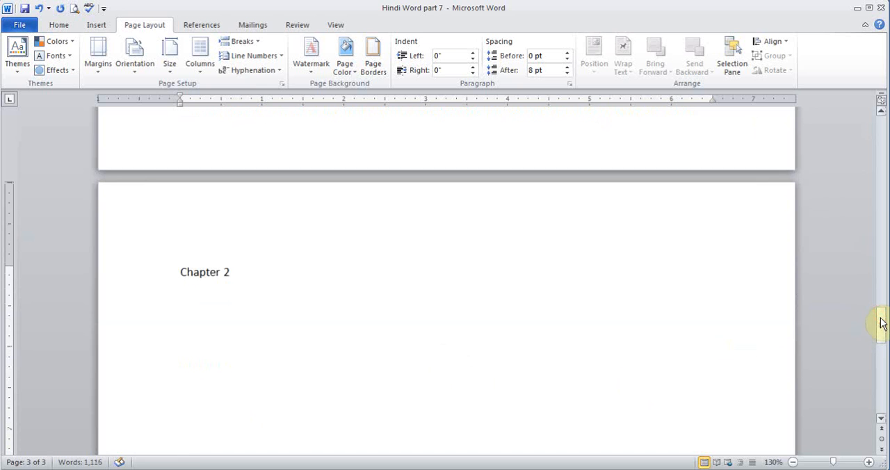
Generate filler text below the Chapter 2 title with =rand(10,6)
key("Return")
type("=ran")
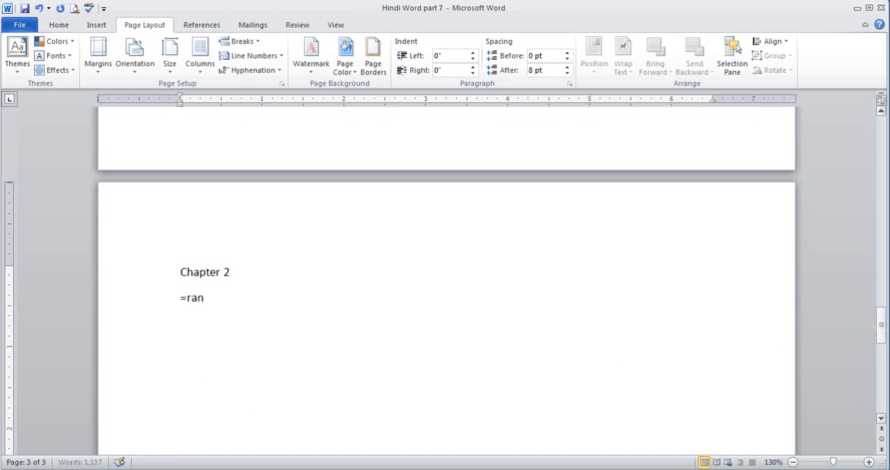
type("d(10,6)")
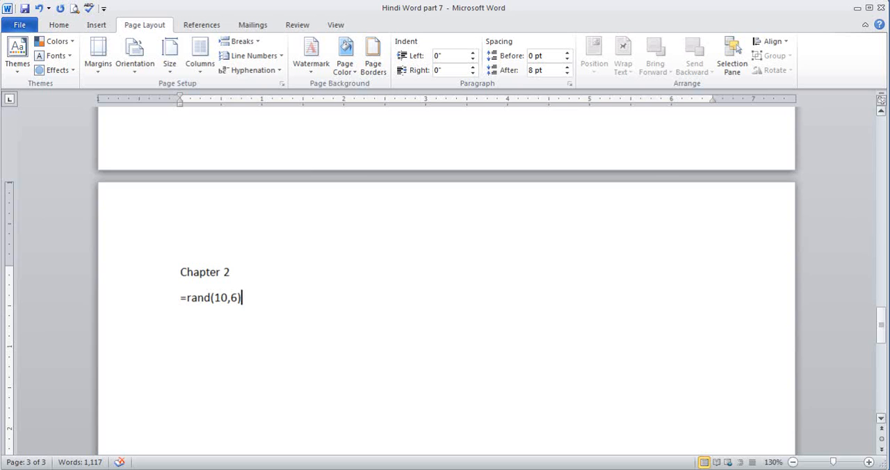
key("Return")
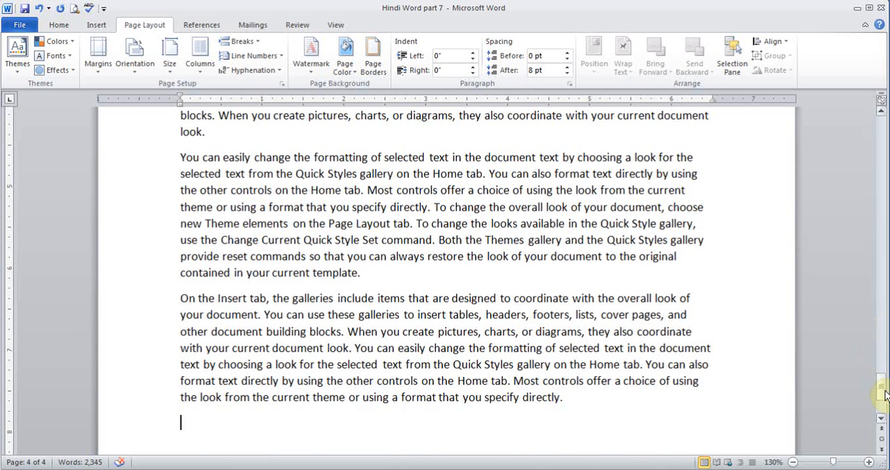
Apply the Heading 1 style to the "Chapter 2" line and deselect it
left_click_drag(878, 390, 855, 279)
left_click_drag(237, 235, 182, 228)
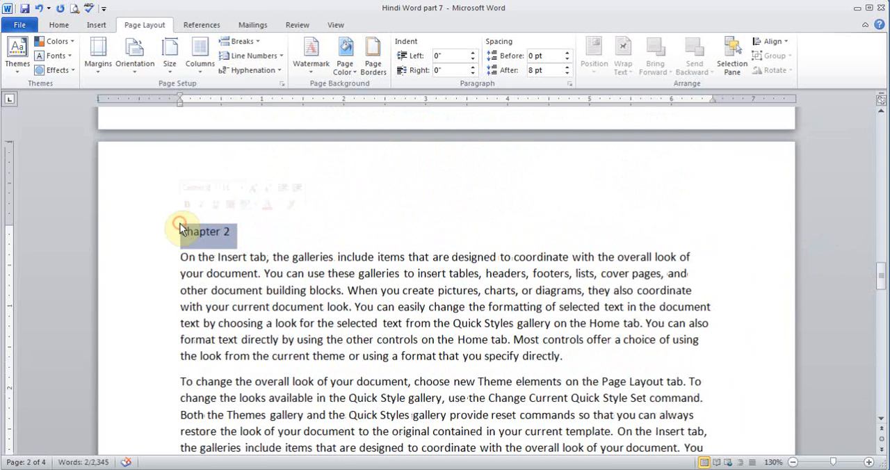
left_click(59, 26)
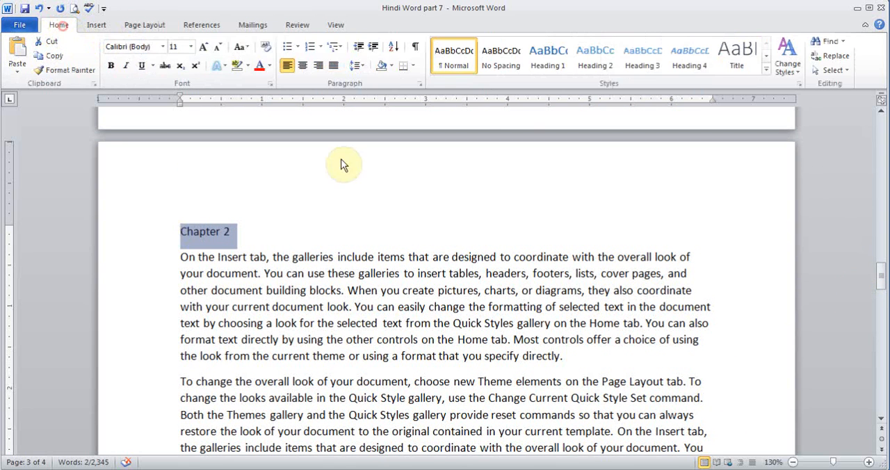
left_click(547, 55)
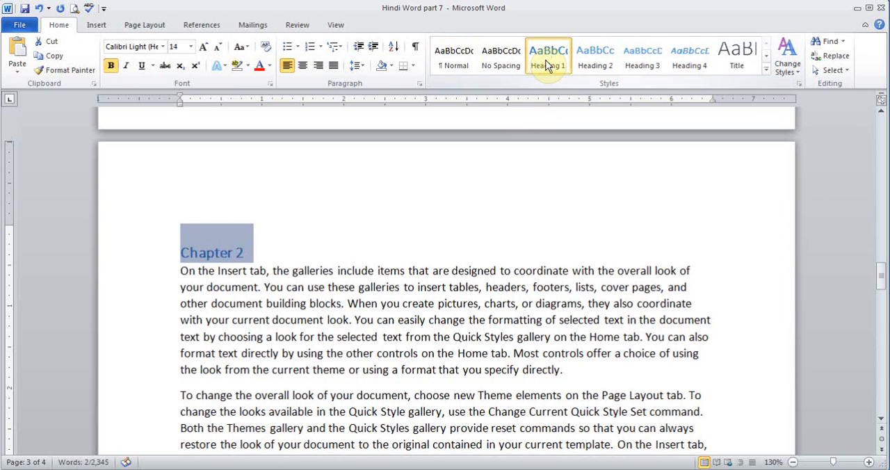
left_click(340, 303)
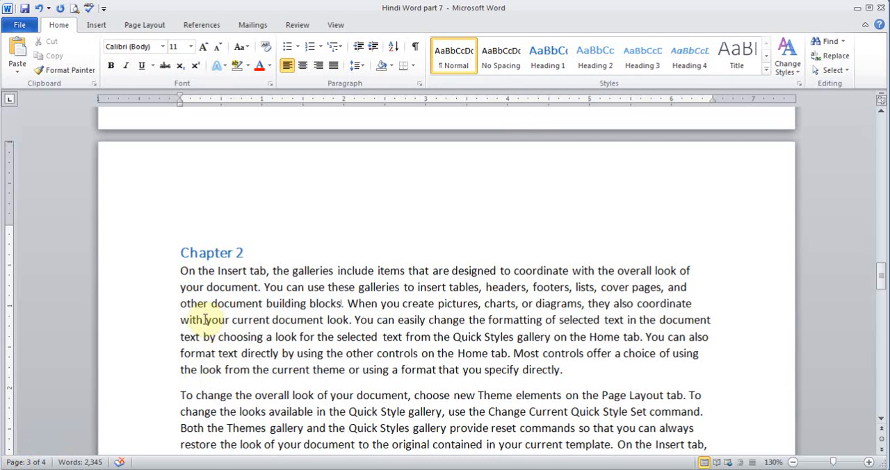
left_click_drag(881, 282, 880, 257)
left_click(639, 270)
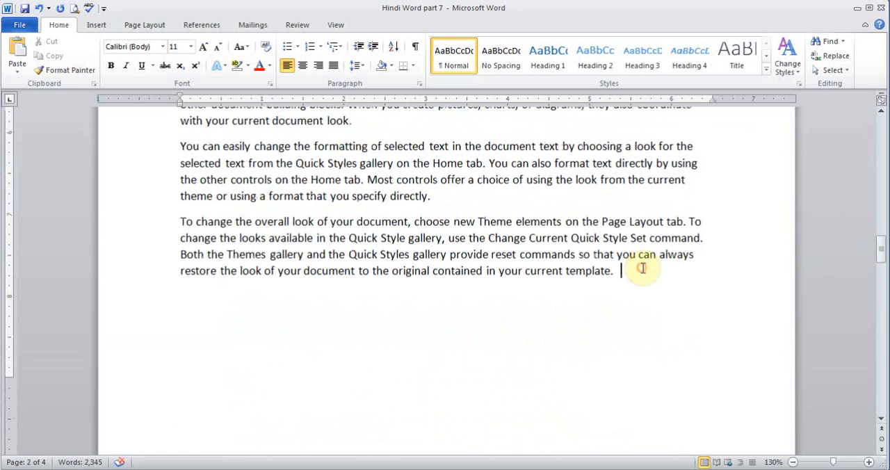
key("Return")
key("Return")
type("=")
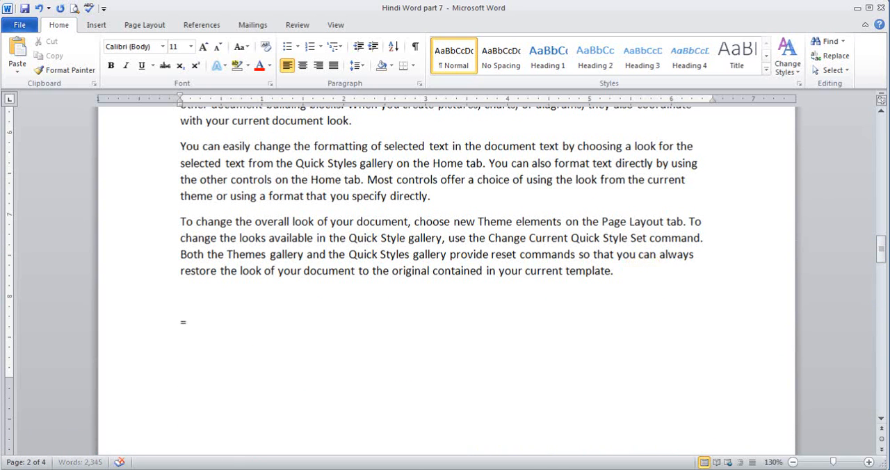
type("rand")
key("BackSpace")
key("BackSpace")
key("BackSpace")
key("BackSpace")
key("BackSpace")
key("BackSpace")
key("BackSpace")
key("Return")
key("Return")
key("BackSpace")
key("BackSpace")
Show the formatting marks and add two blank paragraphs between the end of the Chapter 1 text and the section break
left_click(415, 48)
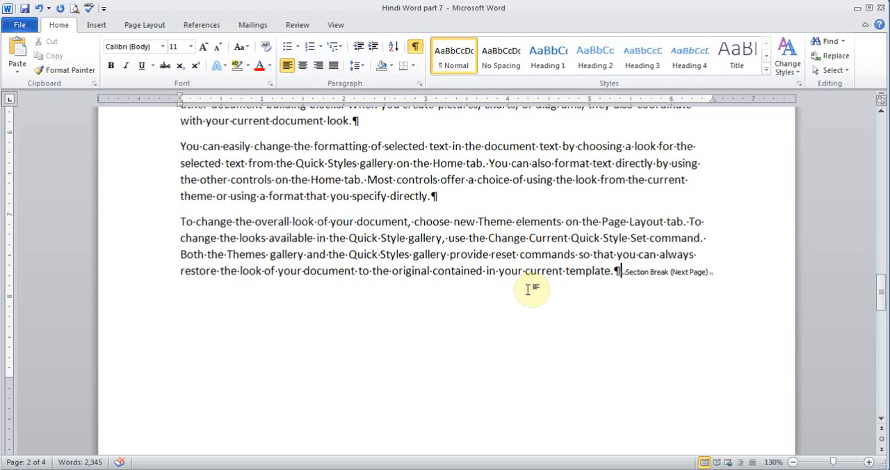
key("Return")
left_click(637, 266)
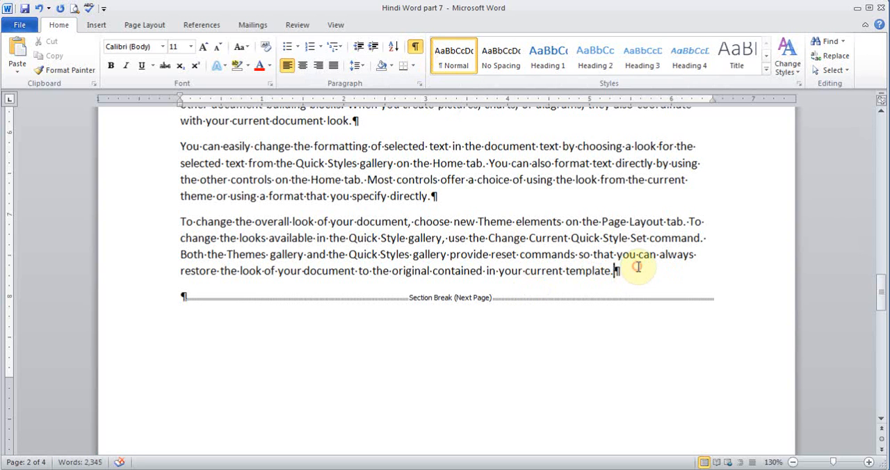
key("Return")
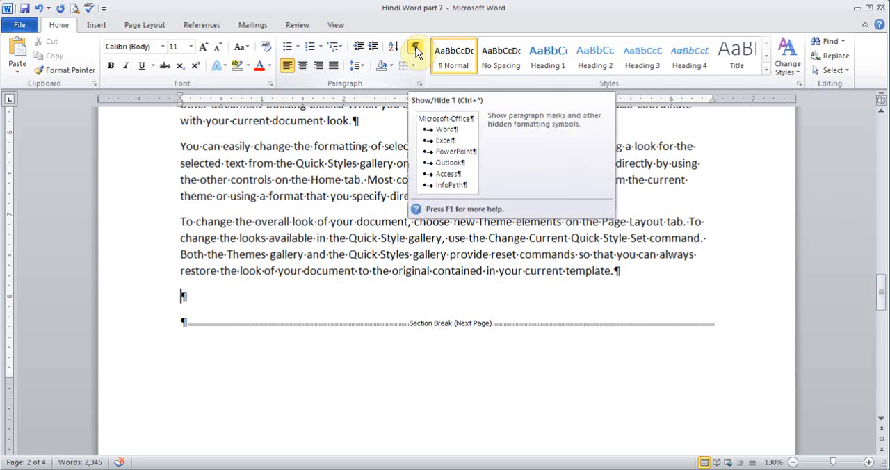
left_click(185, 322)
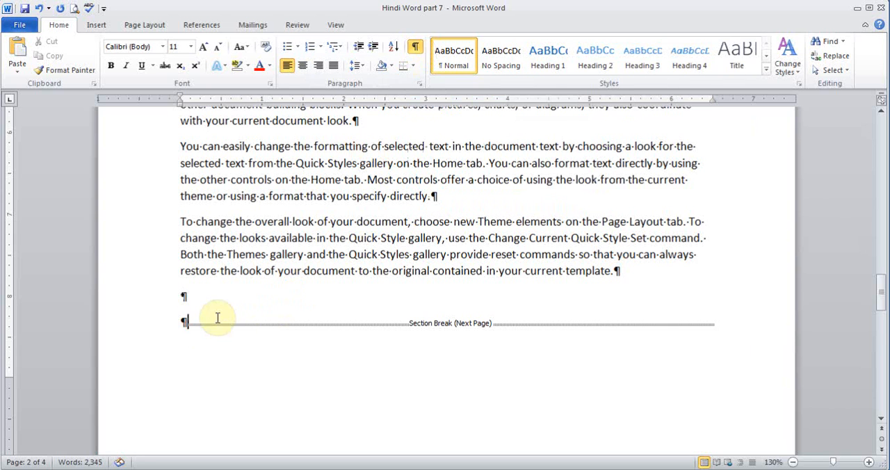
Hide the formatting marks and generate filler text with =rand() in a new paragraph after the last Chapter 1 text
left_click(414, 46)
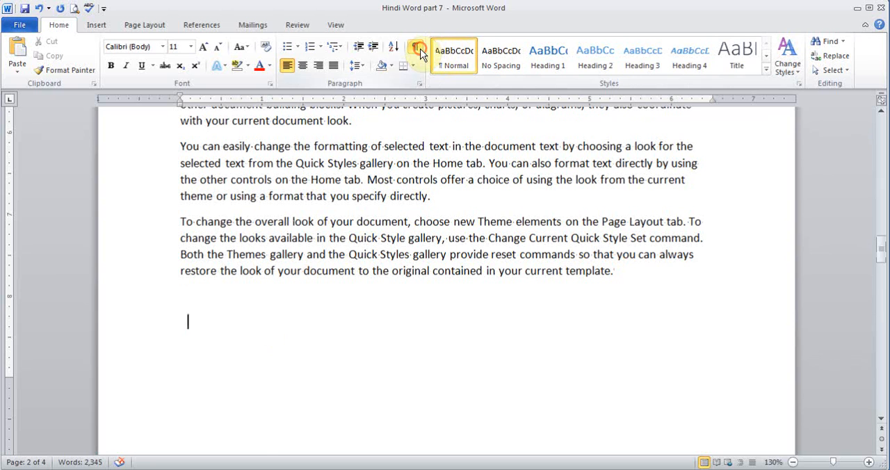
left_click(626, 271)
key("Return")
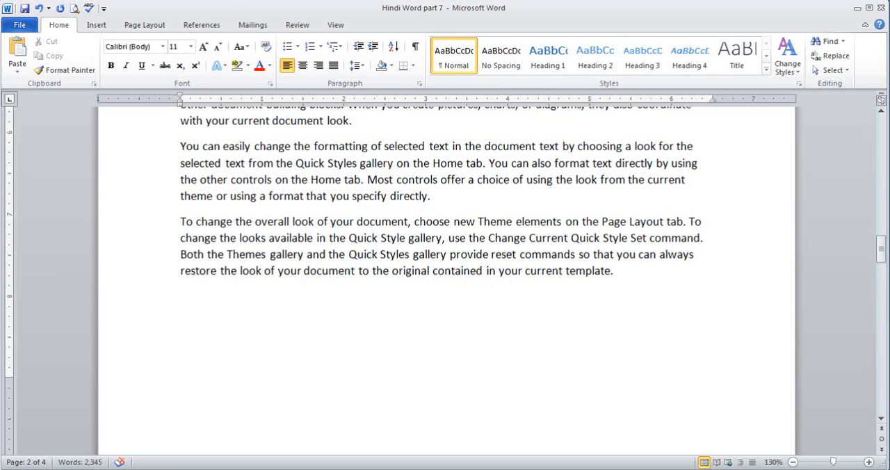
type("=rand()")
key("Return")
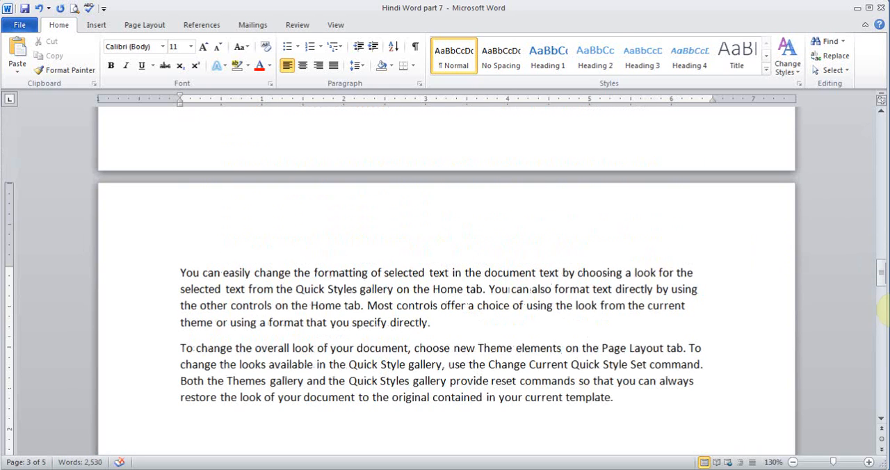
left_click(356, 322)
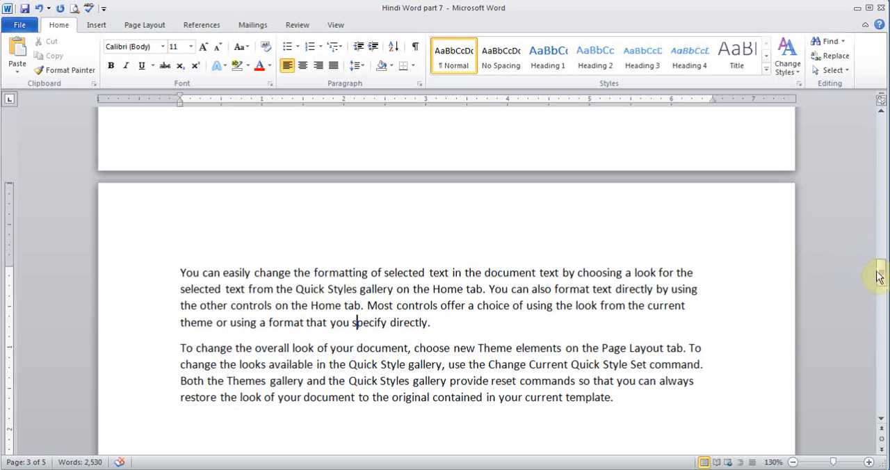
Add the line "Section 2.1" after the second paragraph of Chapter 2 and apply the Heading 2 style to it
left_click_drag(878, 276, 881, 304)
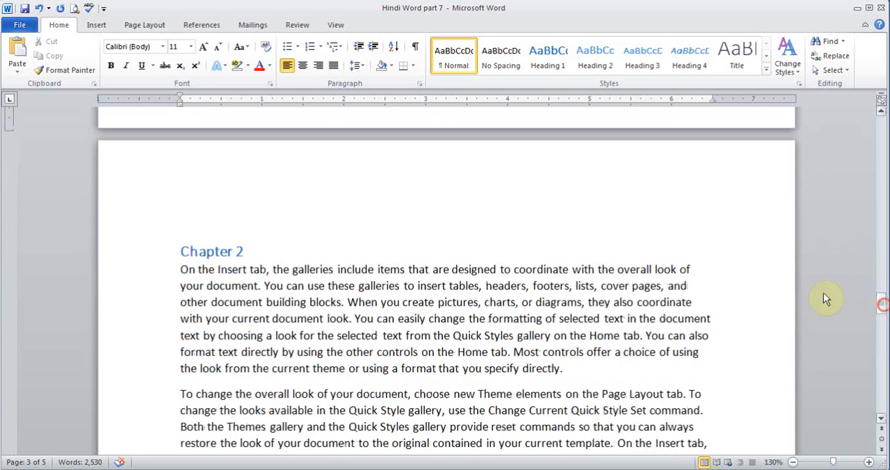
left_click(454, 316)
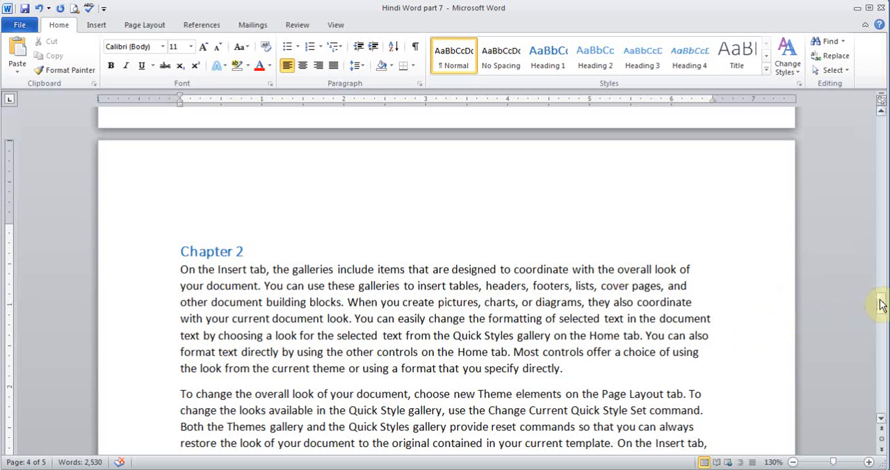
left_click_drag(881, 303, 881, 317)
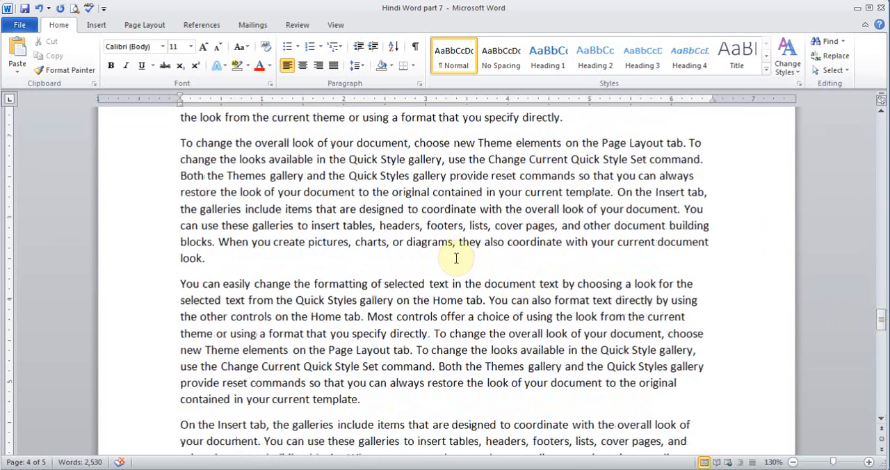
key("Return")
type("Secti")
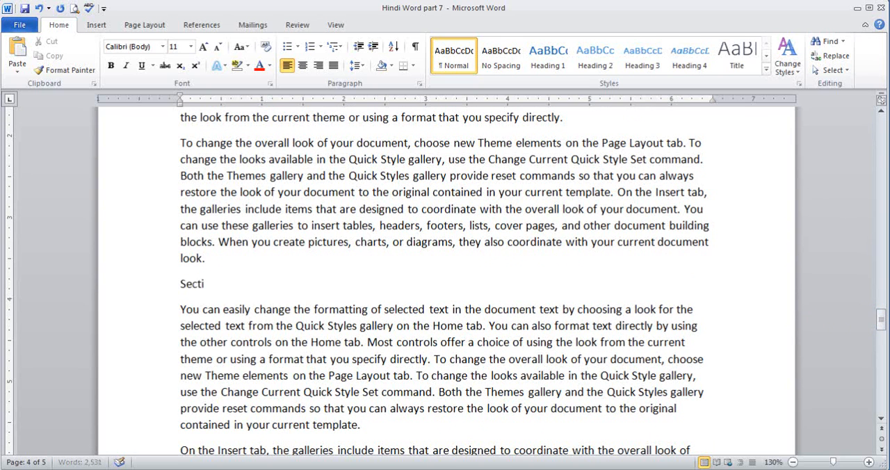
type("on 2.1")
left_click_drag(258, 283, 169, 285)
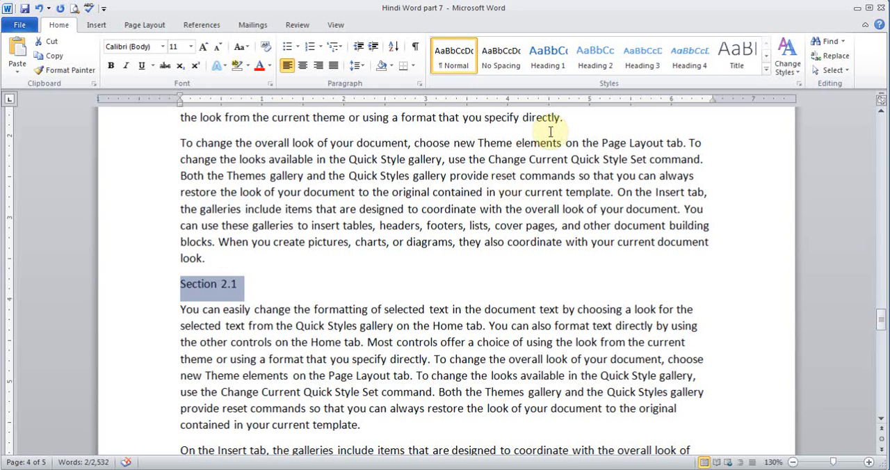
left_click(590, 61)
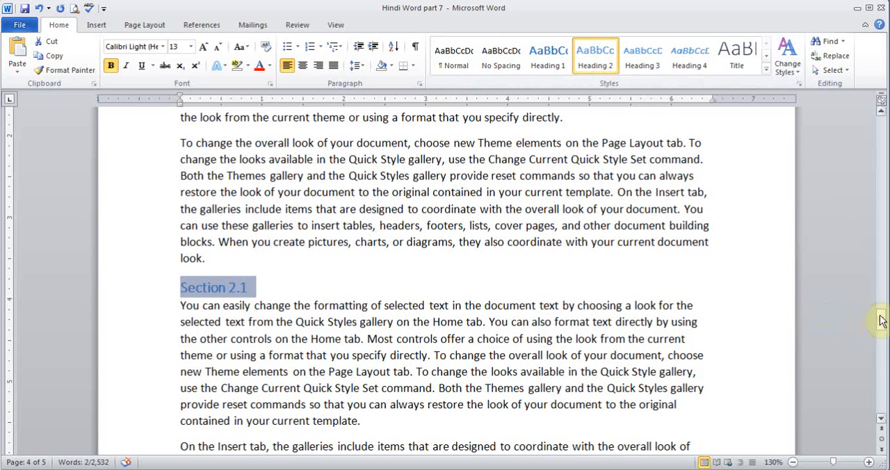
Add the line "Section 2.2" after the second paragraph below Section 2.1 and apply the Heading 2 style to it
left_click_drag(881, 319, 882, 334)
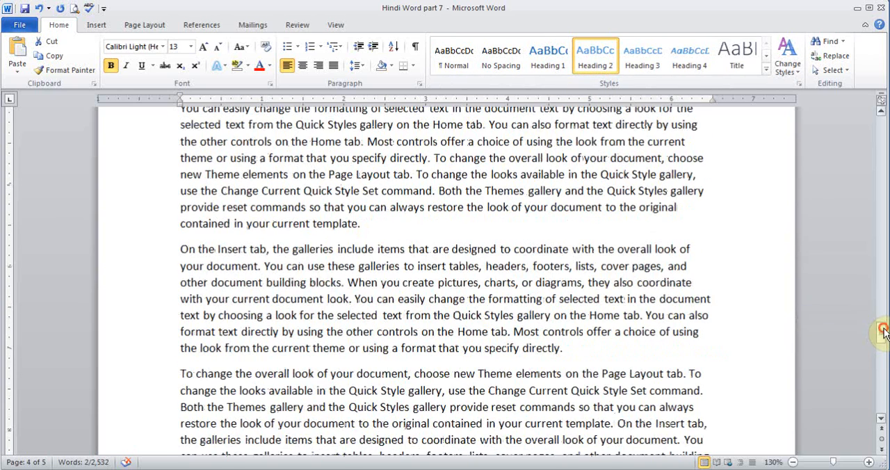
left_click(627, 346)
key("Return")
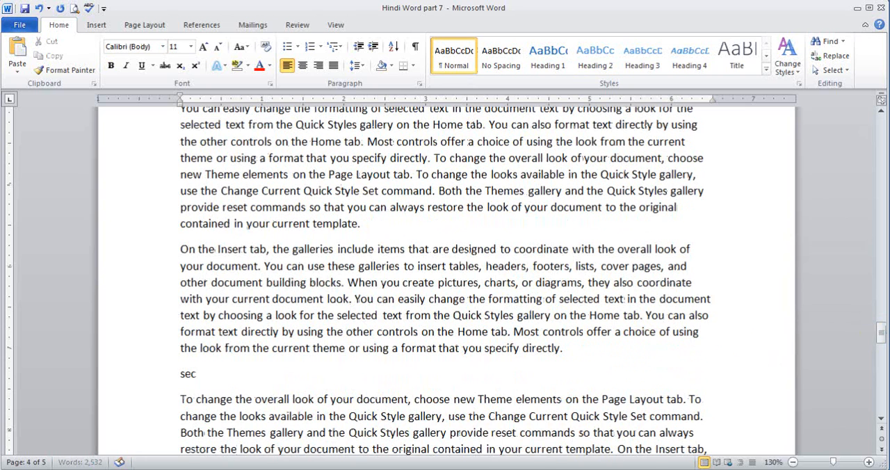
type("se")
key("BackSpace")
key("BackSpace")
type("Section")
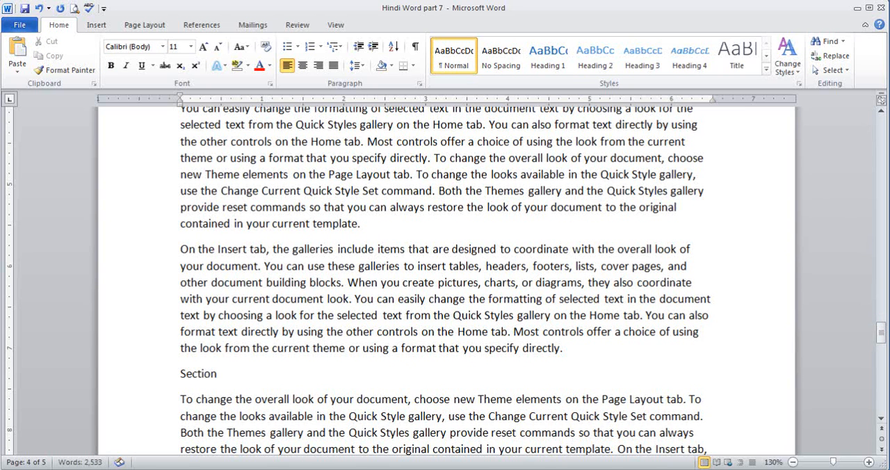
type(" 2.2")
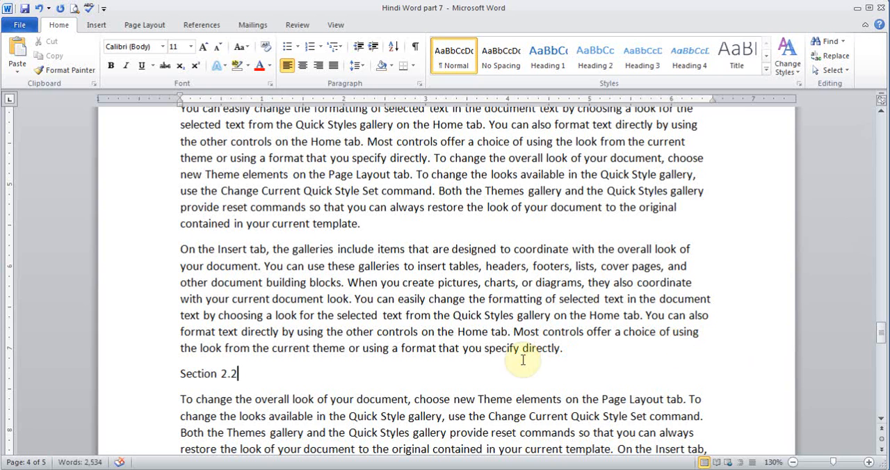
left_click_drag(250, 374, 175, 373)
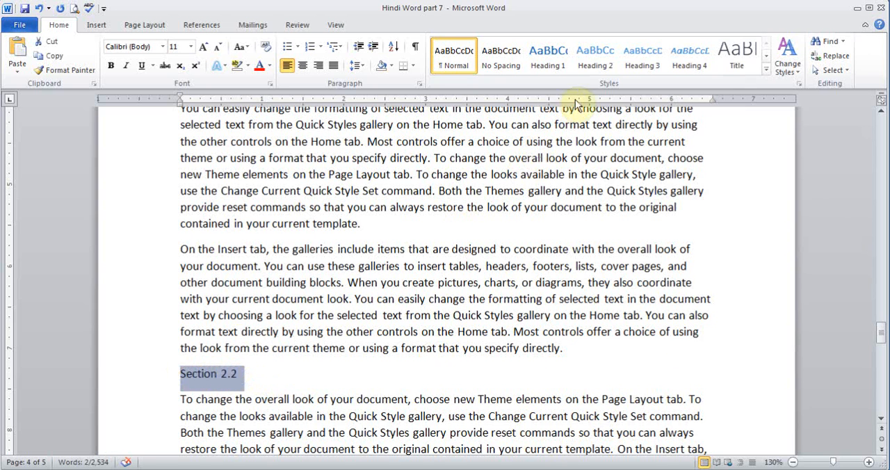
left_click(595, 57)
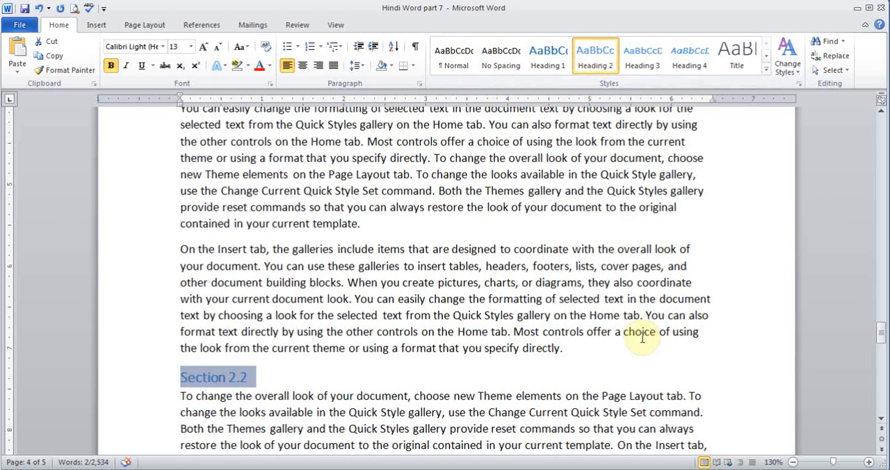
Insert a Continuous section break at the end of the paragraph just above the Section 2.2 heading
left_click(572, 351)
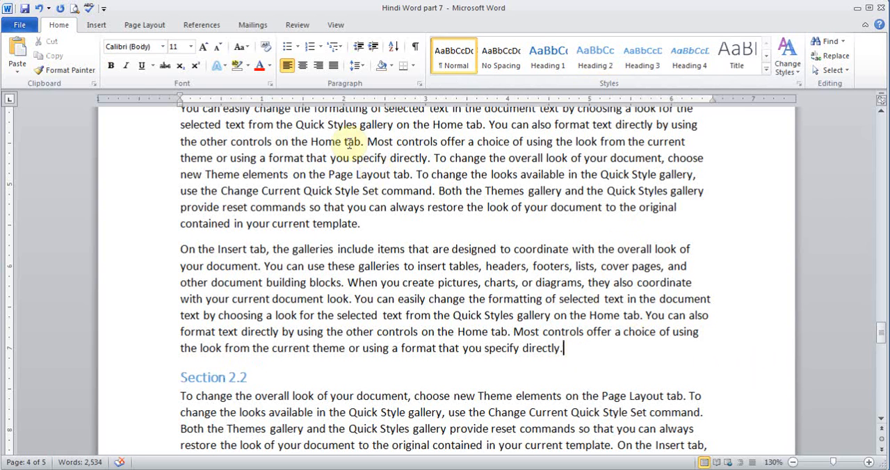
left_click(154, 27)
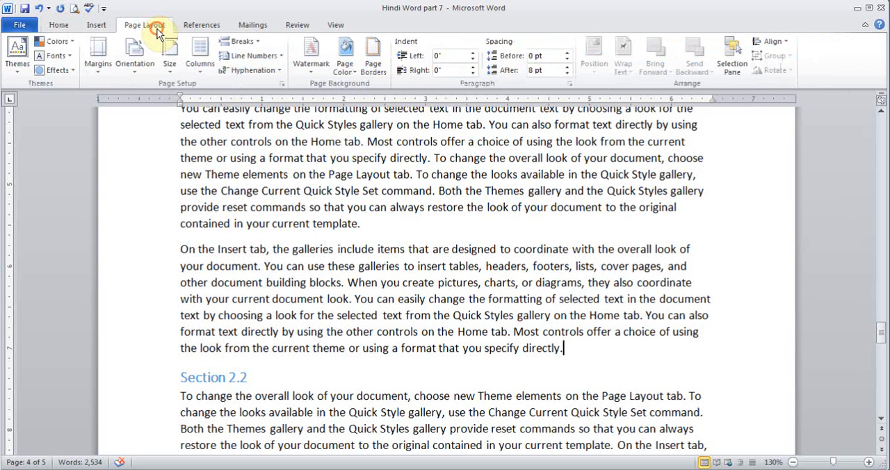
left_click(242, 42)
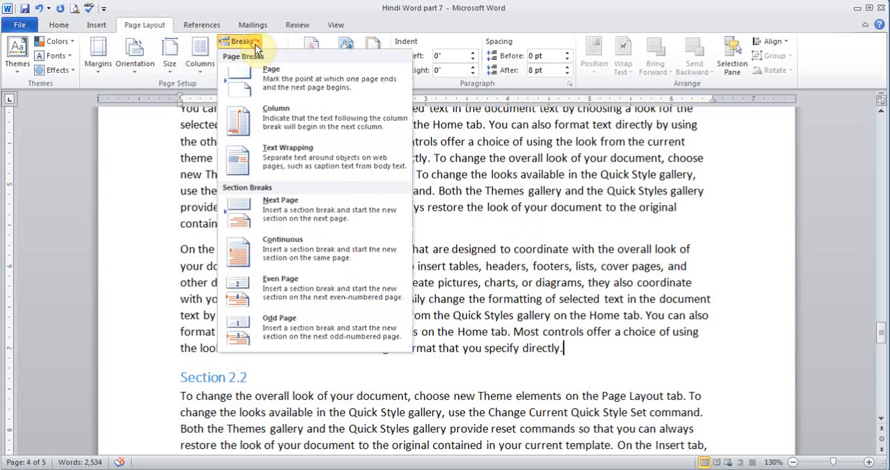
left_click(290, 253)
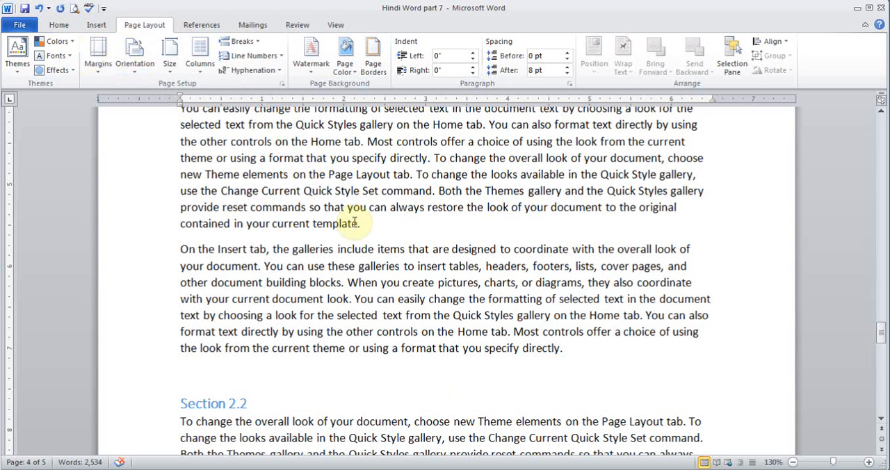
Insert a Continuous section break at the end of the paragraph just above the Section 2.1 heading
left_click_drag(881, 350, 880, 323)
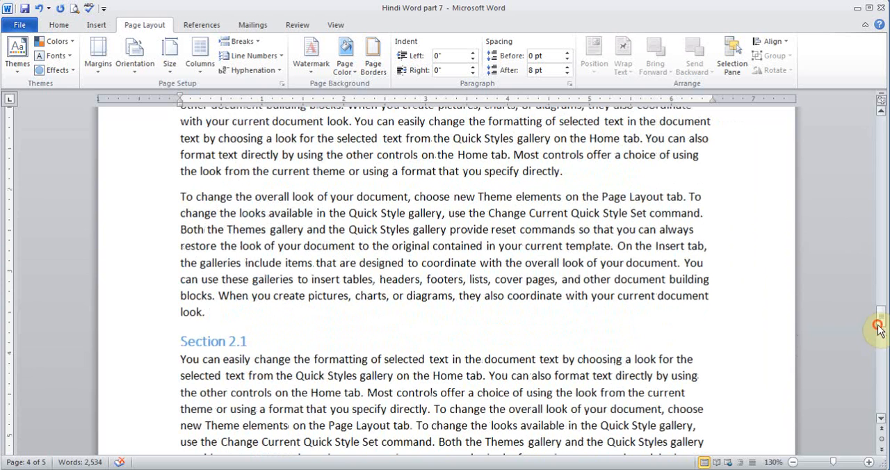
left_click(349, 310)
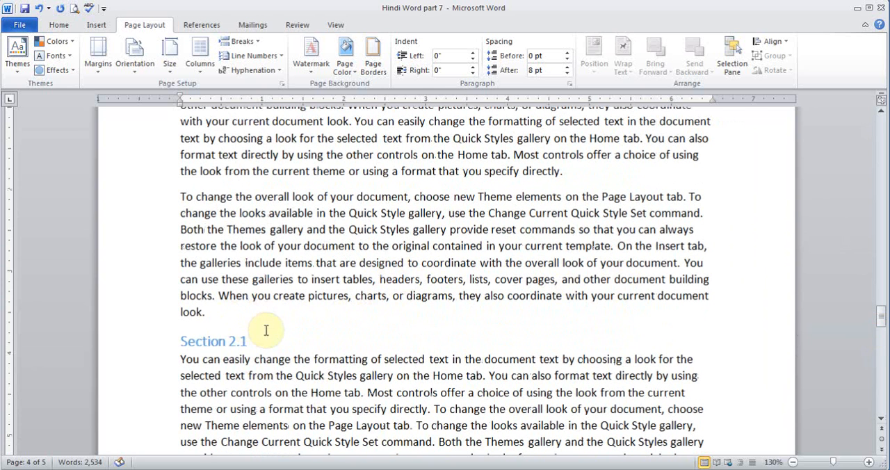
left_click(240, 42)
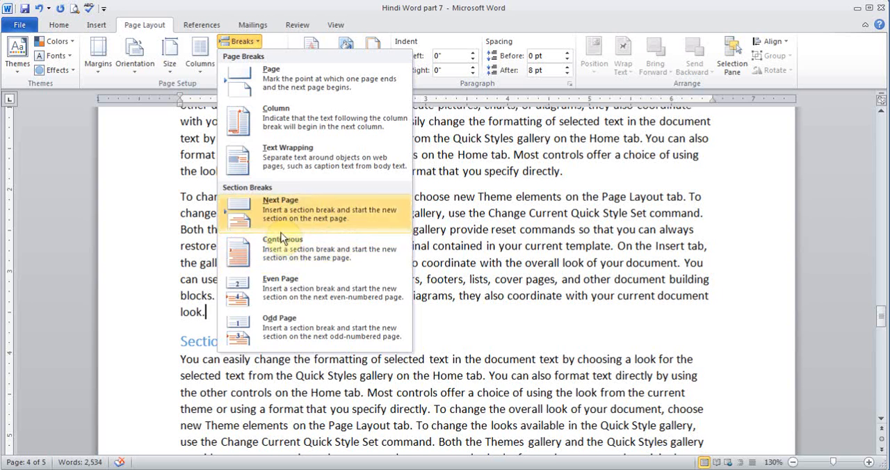
left_click(289, 210)
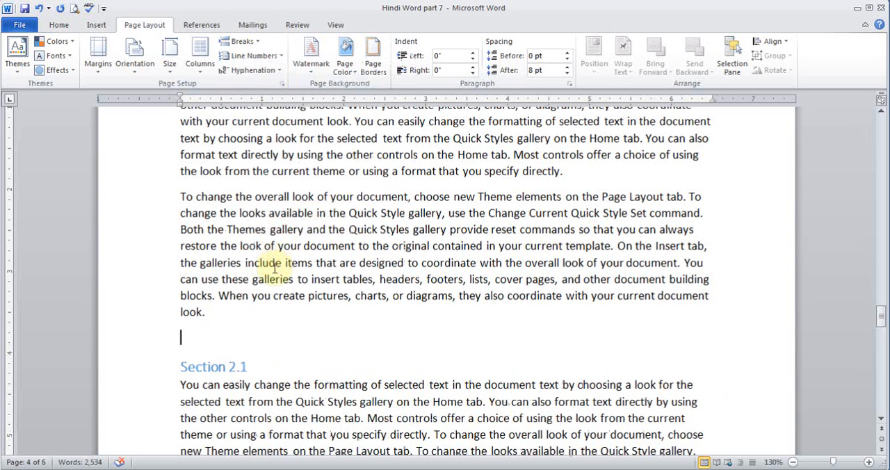
Show the formatting marks and check the section breaks before and after the Section 2.1 text
left_click(880, 325)
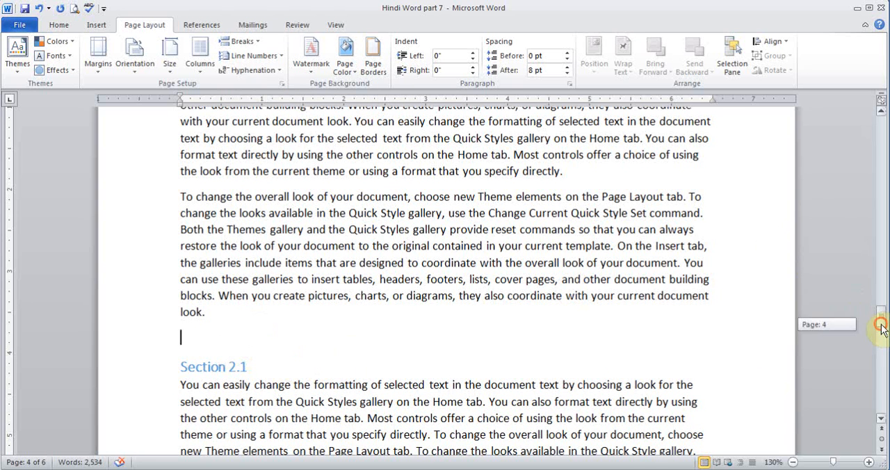
left_click_drag(880, 326, 873, 303)
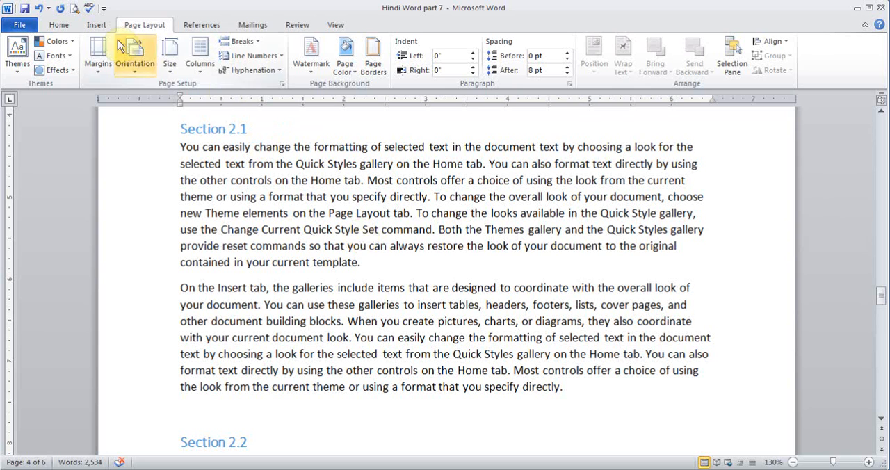
left_click(59, 24)
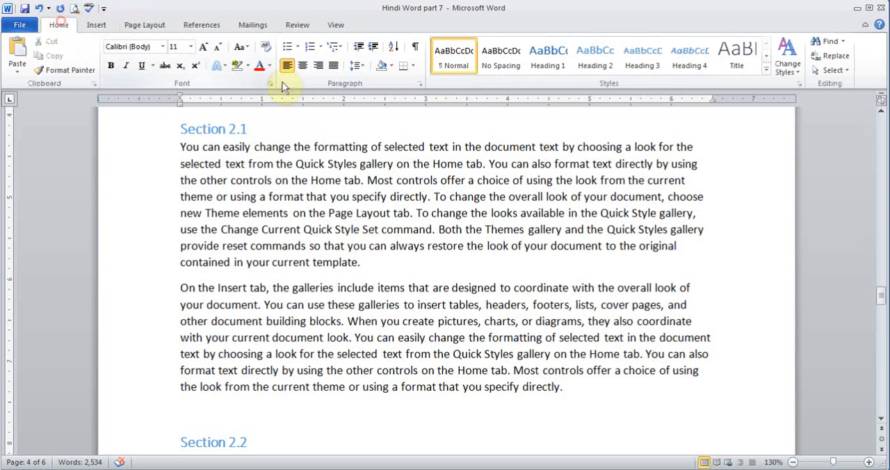
left_click(414, 50)
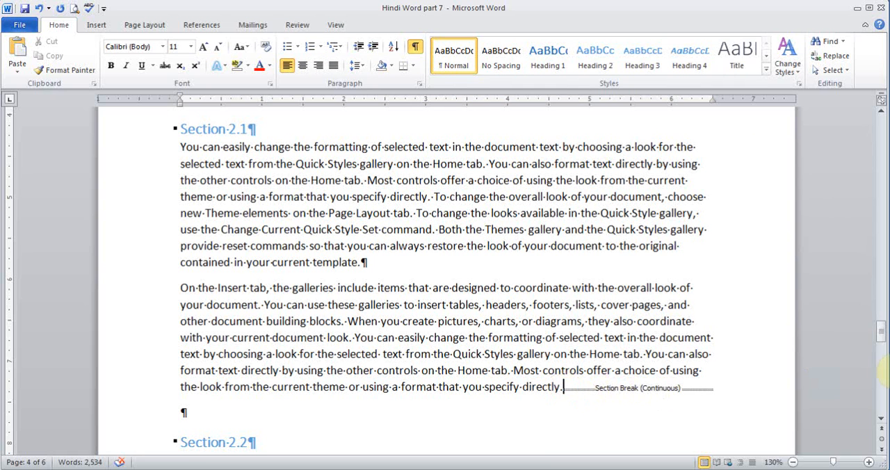
left_click_drag(881, 338, 881, 324)
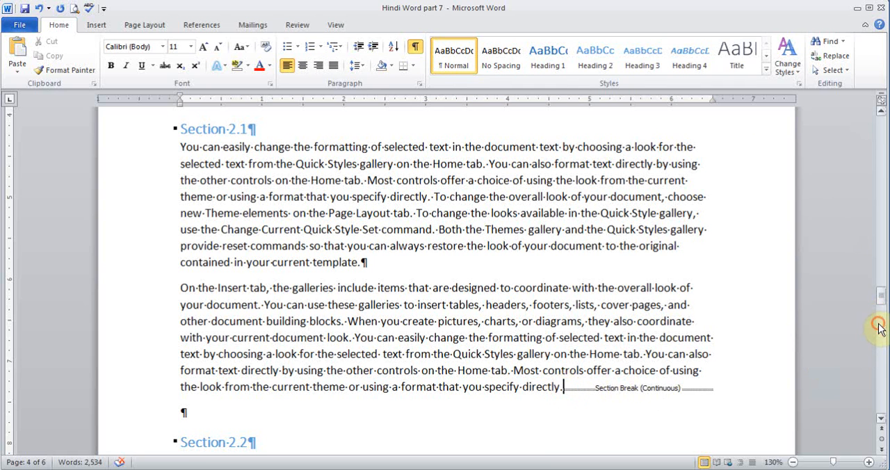
left_click(881, 112)
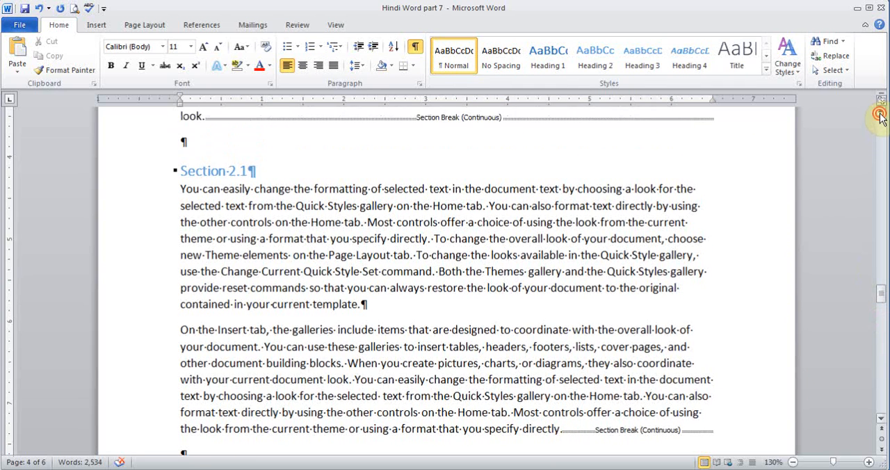
Set the left and right margins of the Section 2.1 text to 0.5", applied to this section only
left_click(306, 220)
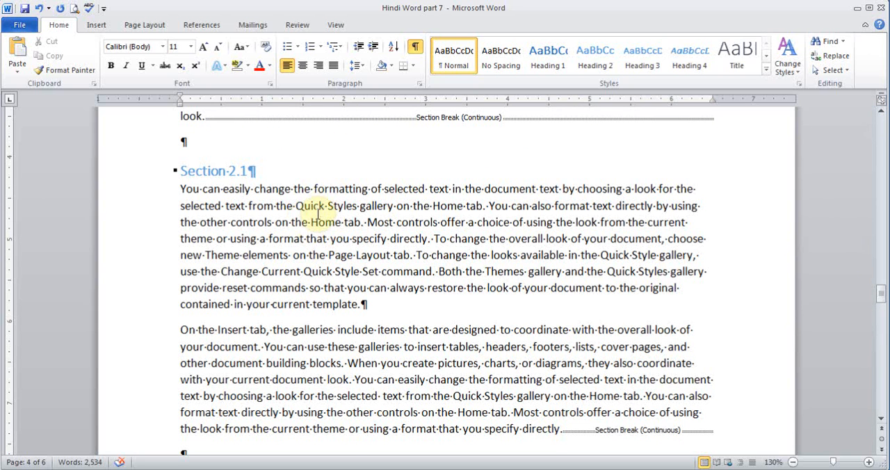
left_click(149, 28)
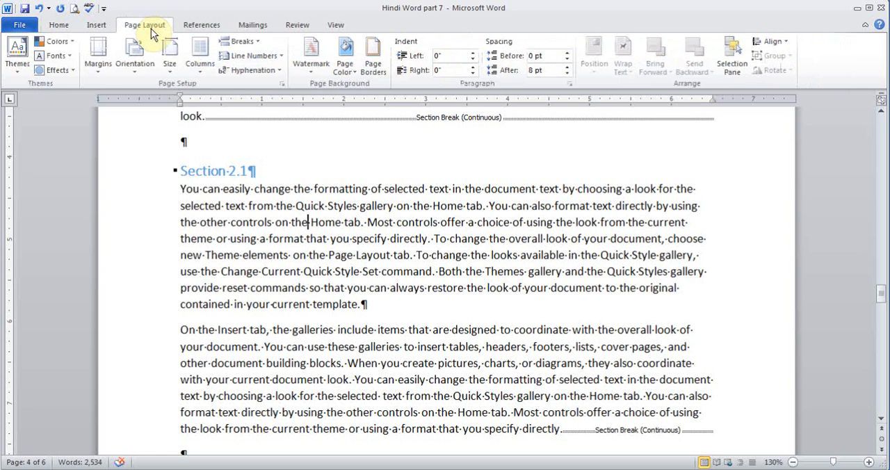
left_click(95, 70)
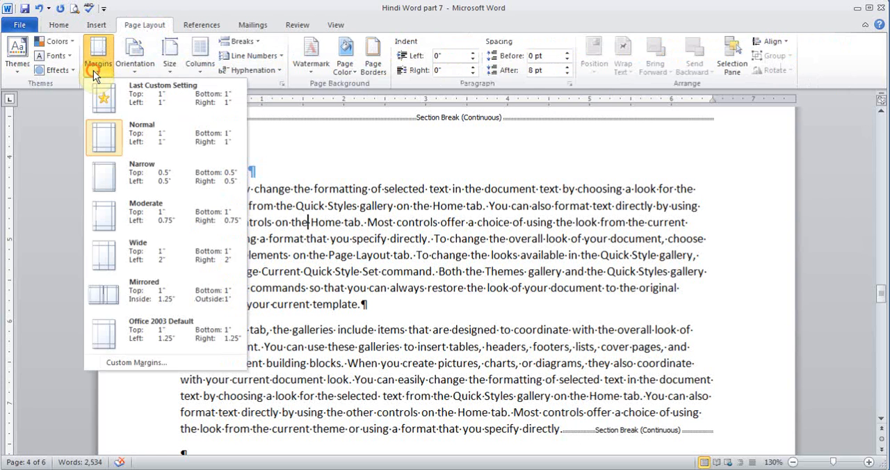
left_click(141, 363)
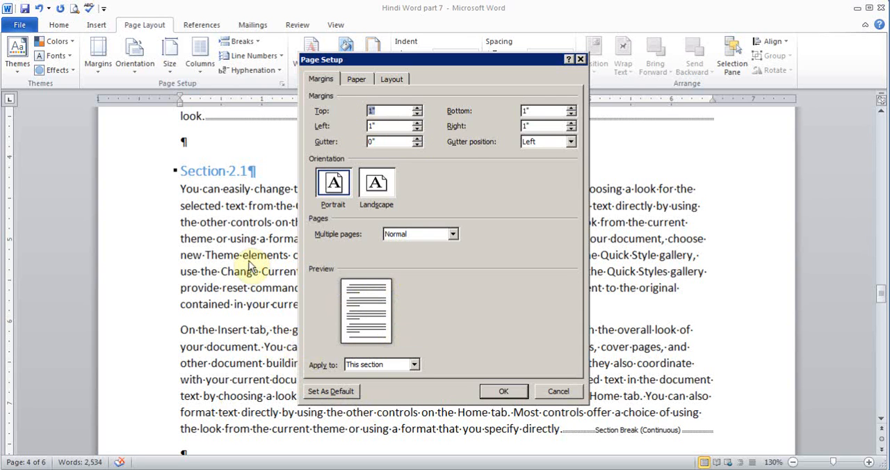
left_click(417, 130)
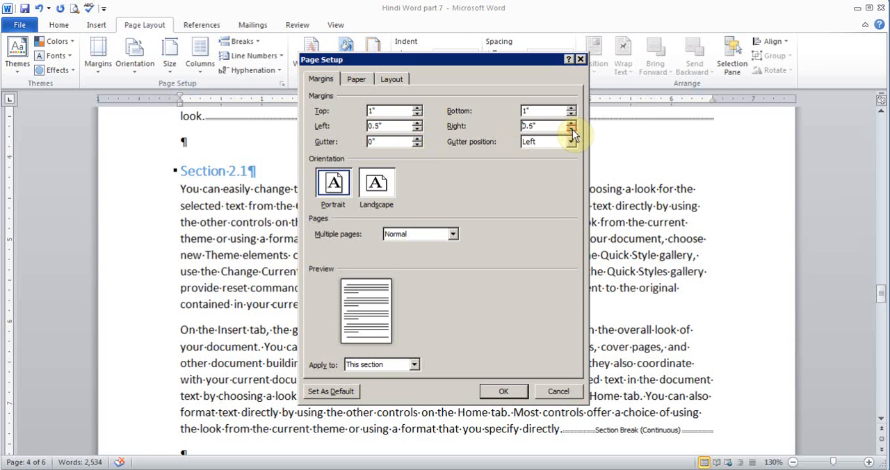
left_click(504, 390)
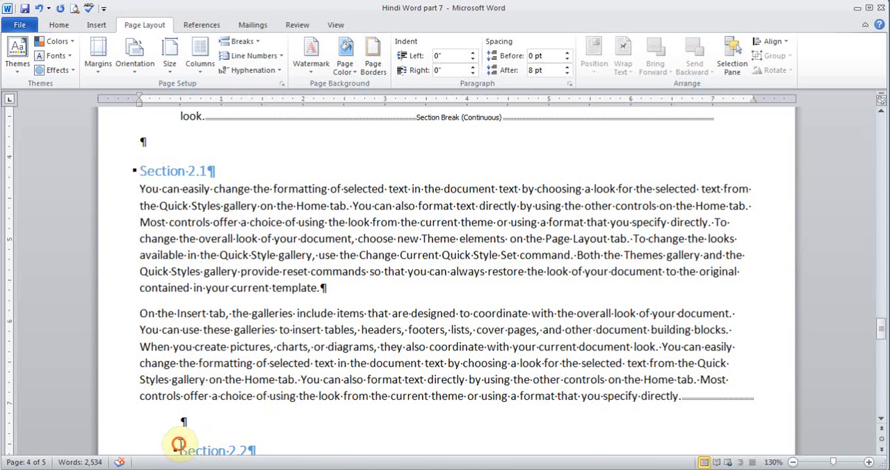
left_click(179, 445)
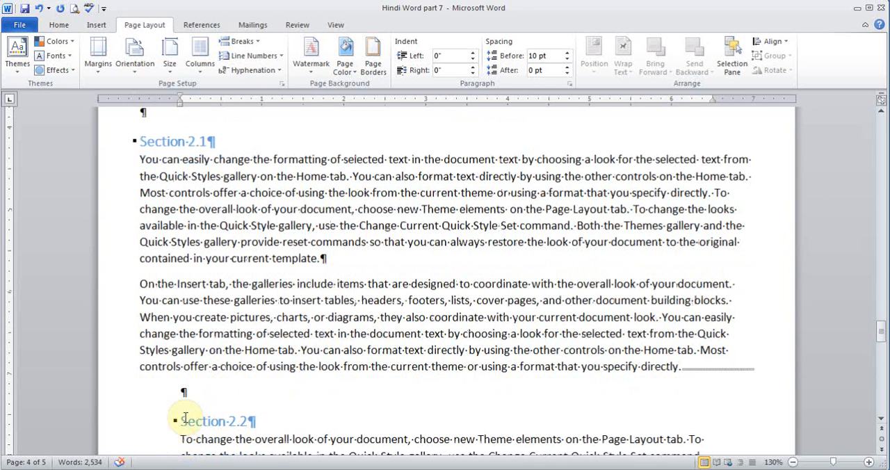
left_click(189, 258)
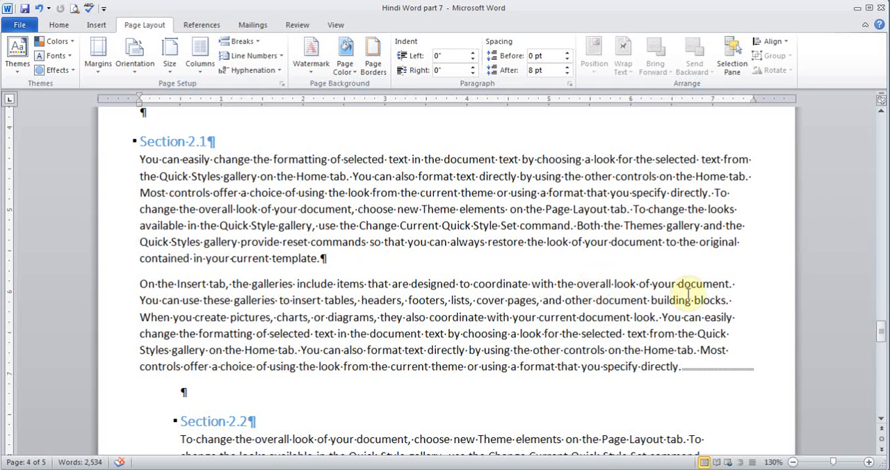
Place the cursor on the empty last line of the document and hide the formatting marks
left_click_drag(880, 329, 880, 409)
left_click(581, 367)
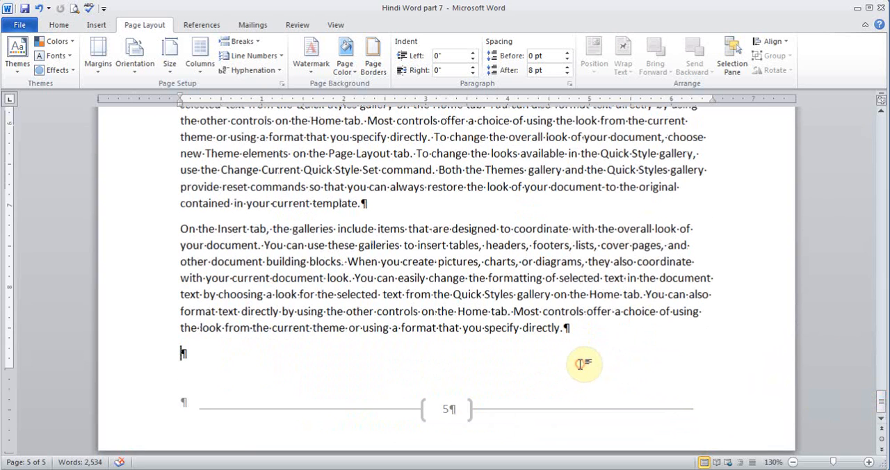
left_click(61, 24)
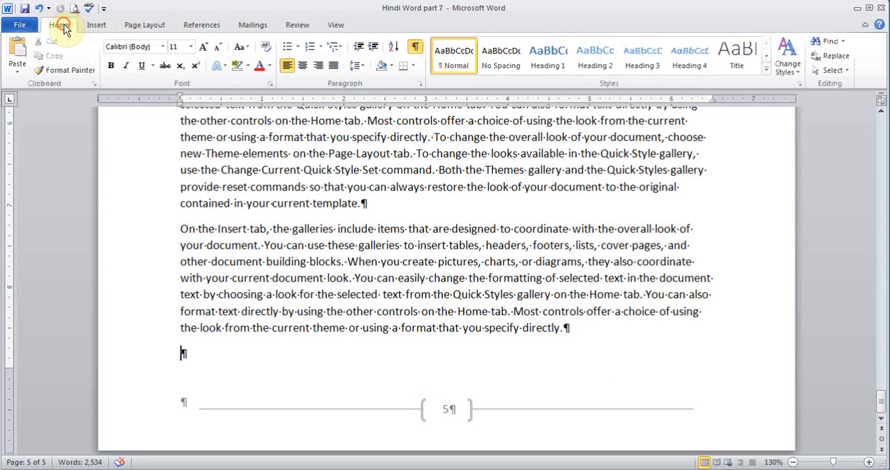
left_click(414, 49)
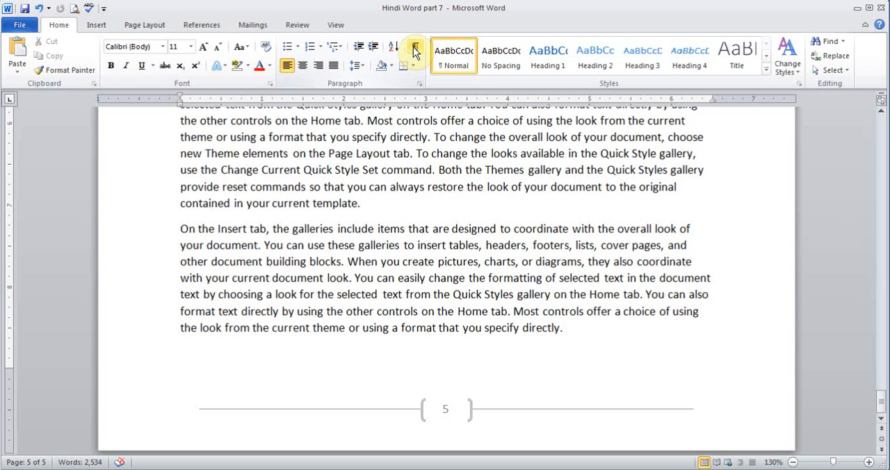
Insert a Next Page section break at the document's end and add the line "Chapter 3" on the new page
left_click(147, 24)
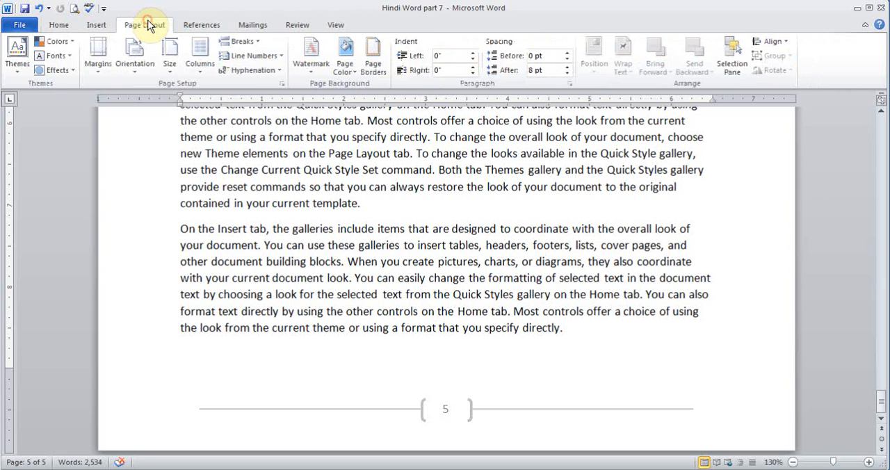
left_click(249, 43)
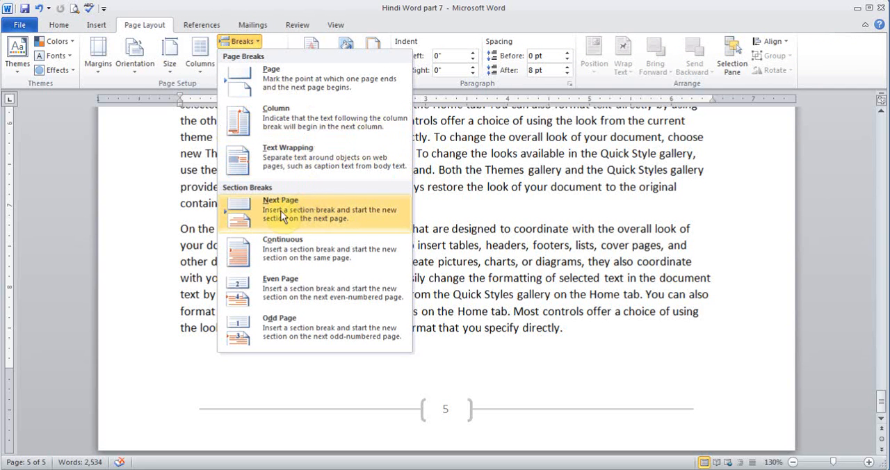
left_click(304, 209)
type("Ch")
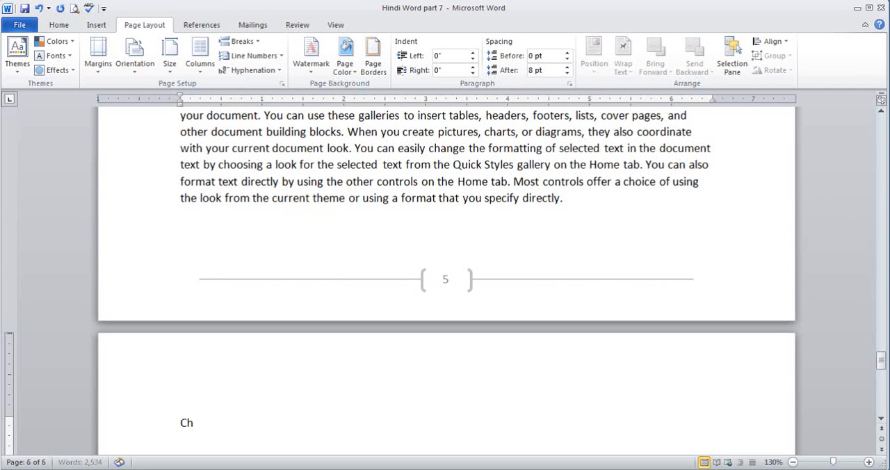
type("apter 3")
key("Return")
Generate filler text below the Chapter 3 line with =rand(10,8)
type("=rand(1")
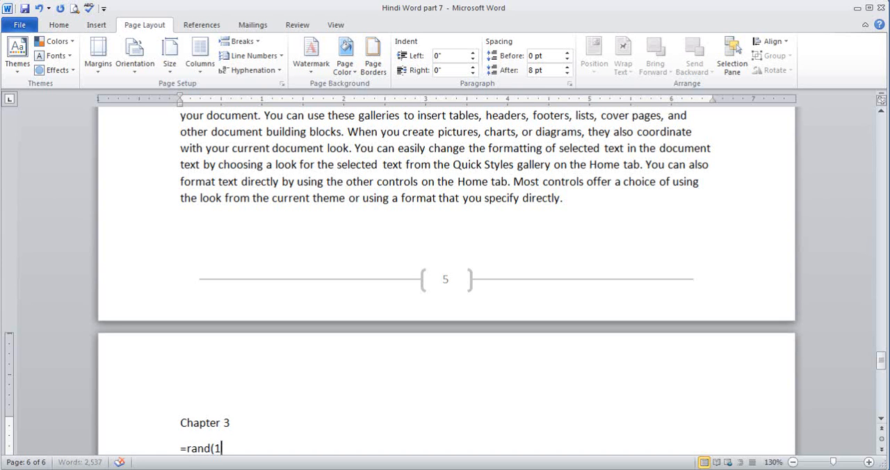
type("0,8)")
key("Return")
Apply the Heading 1 style to the "Chapter 3" line
left_click(464, 158)
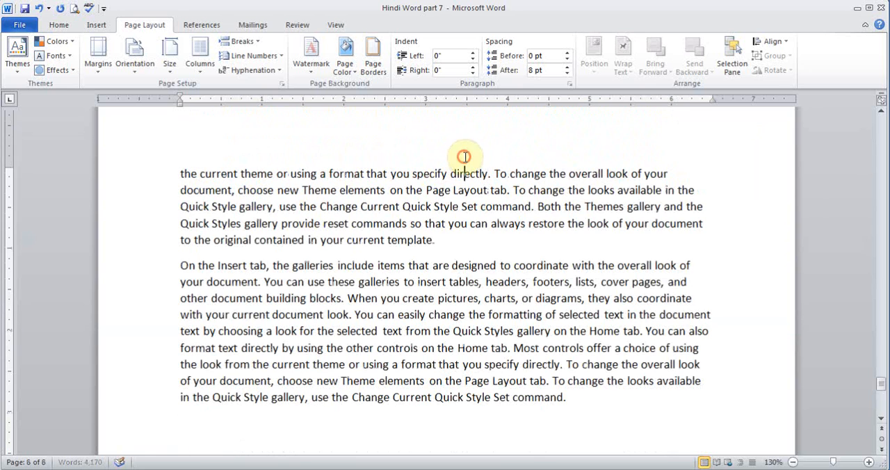
left_click_drag(879, 388, 858, 303)
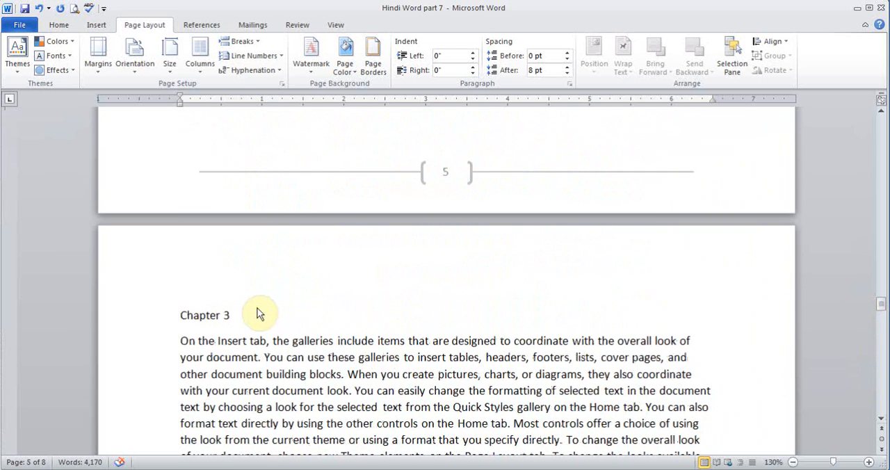
left_click_drag(253, 310, 178, 305)
left_click(59, 26)
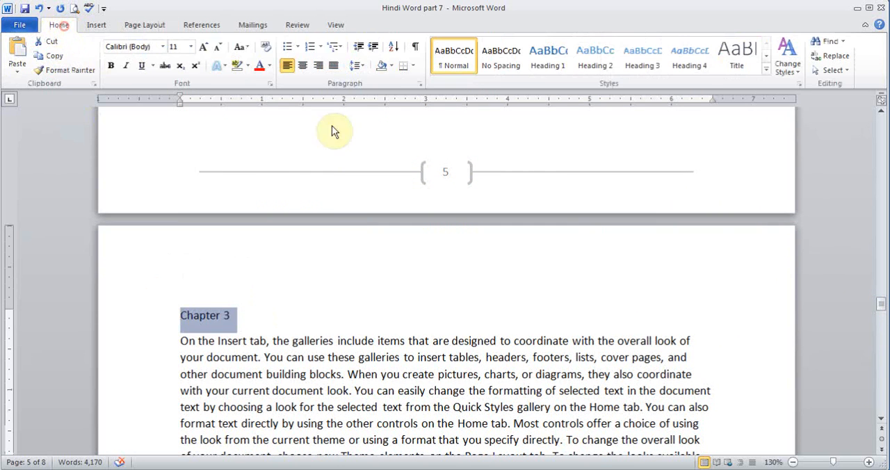
left_click(546, 57)
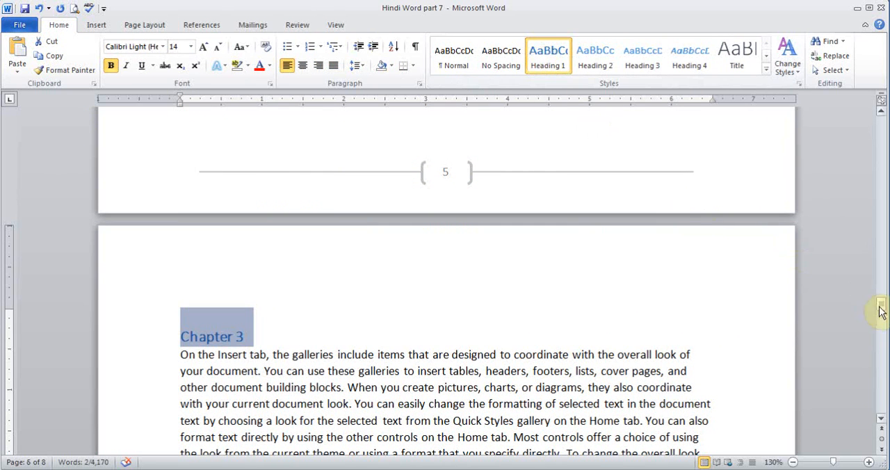
Add the line "Section 3.1" between two filler paragraphs on page 7 and apply the Heading 2 style to it
left_click_drag(881, 304, 882, 354)
left_click(690, 293)
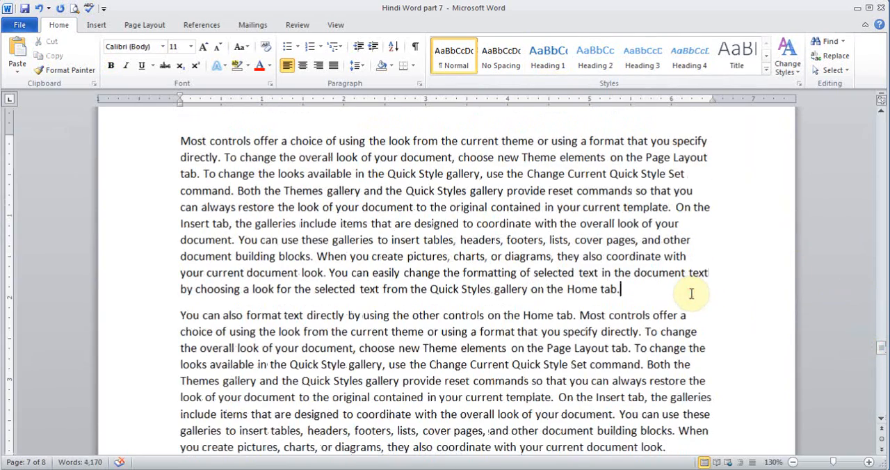
key("Return")
type("Section 3.1")
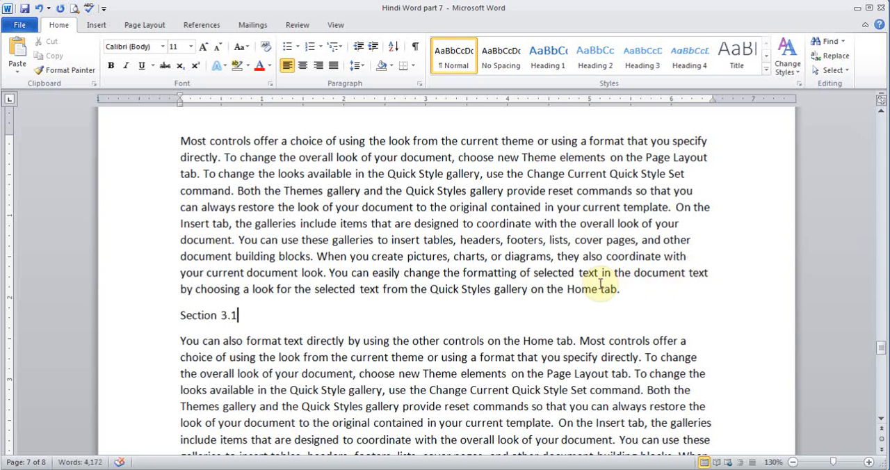
left_click(251, 314)
left_click(155, 319)
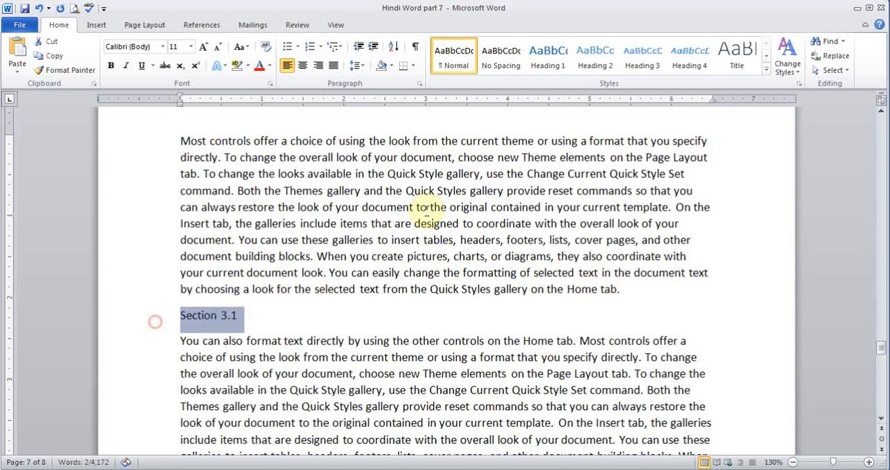
left_click(591, 68)
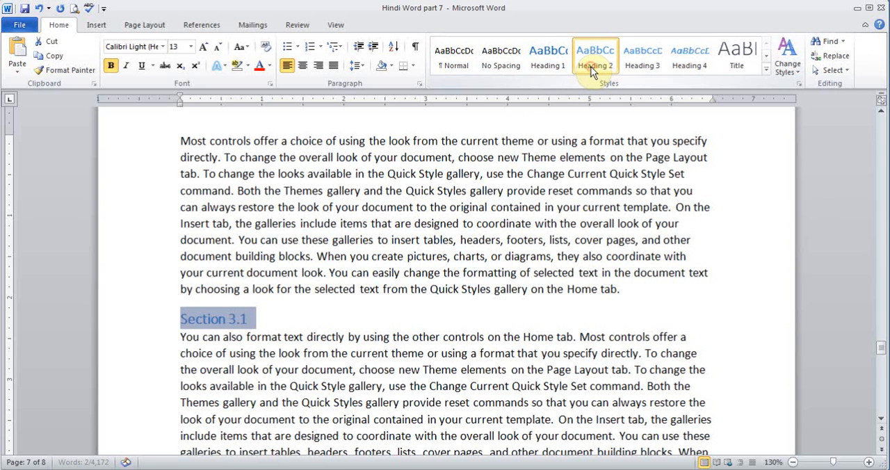
left_click(459, 314)
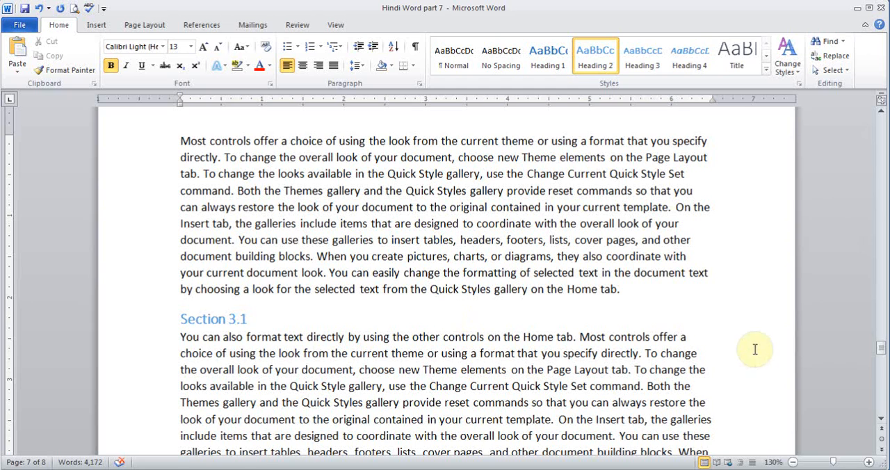
Insert a blank page before the Chapter 1 heading at the beginning of the document
left_click_drag(879, 351, 880, 120)
left_click(180, 239)
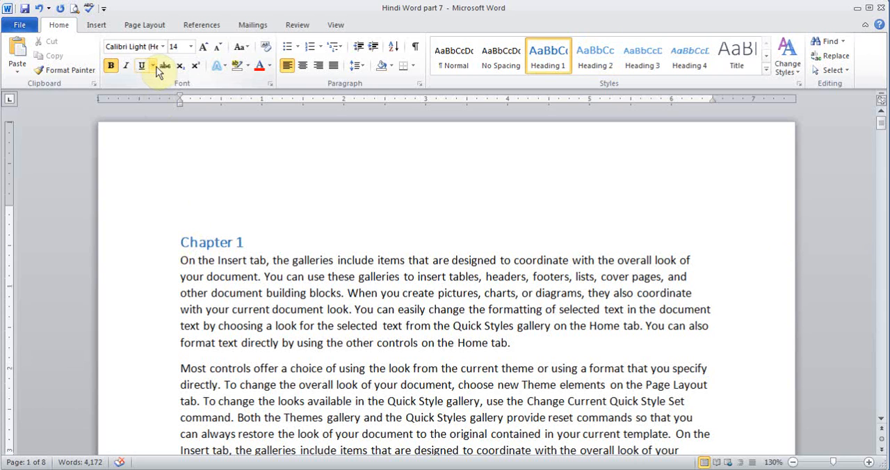
left_click(98, 25)
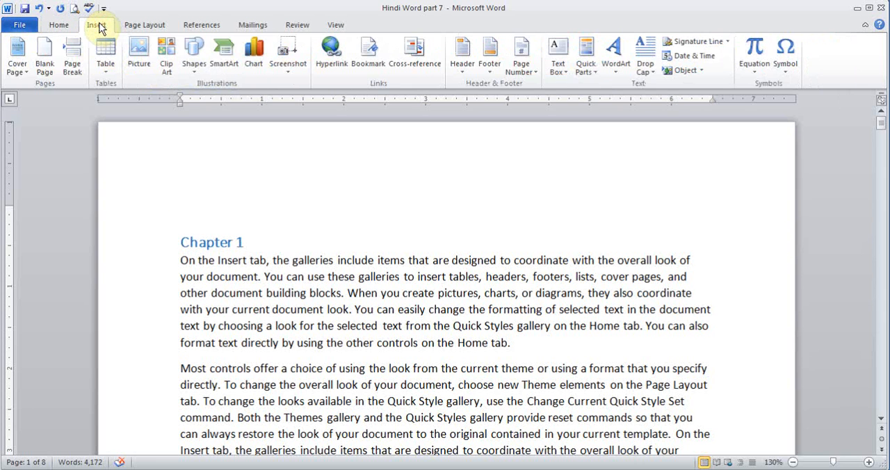
left_click(45, 59)
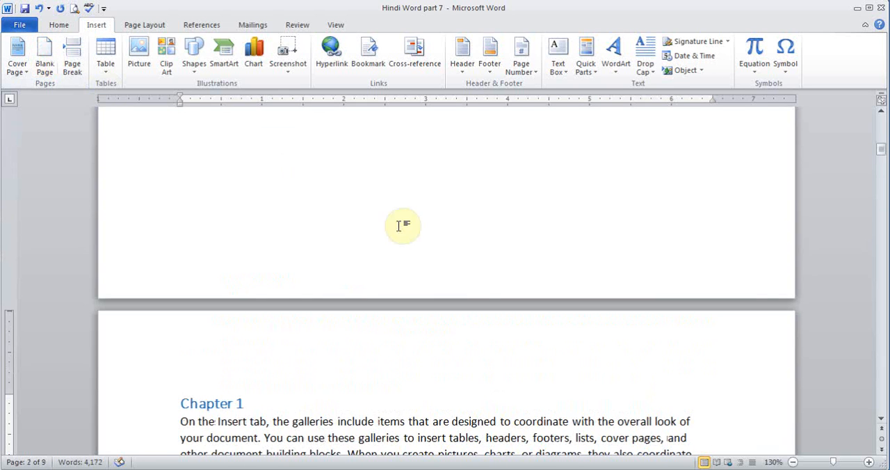
Insert a table of contents in the Automatic Table 1 style on the blank first page and check its entries
left_click_drag(880, 150, 880, 126)
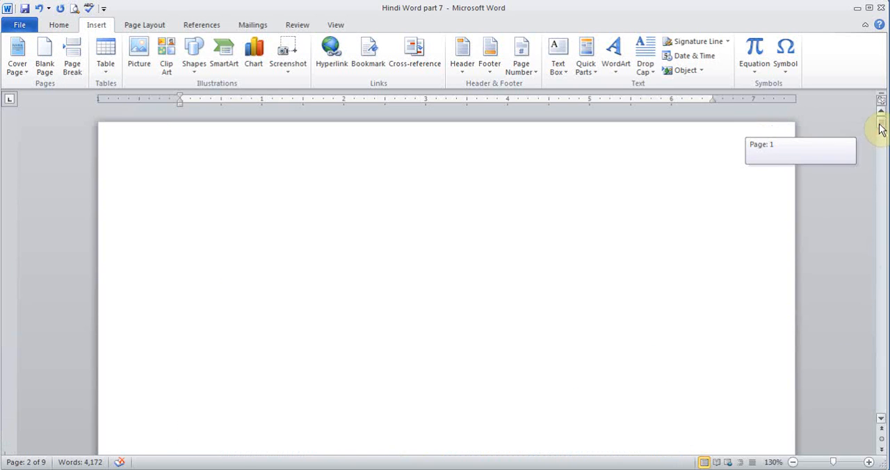
left_click(226, 199)
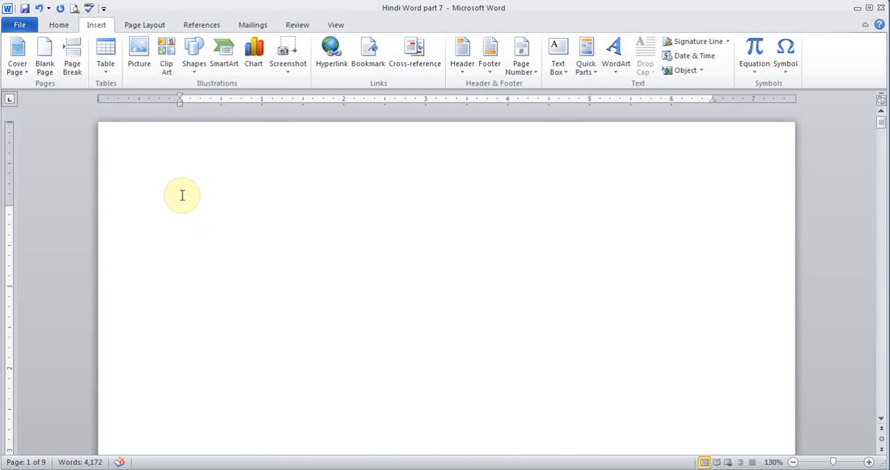
left_click(201, 26)
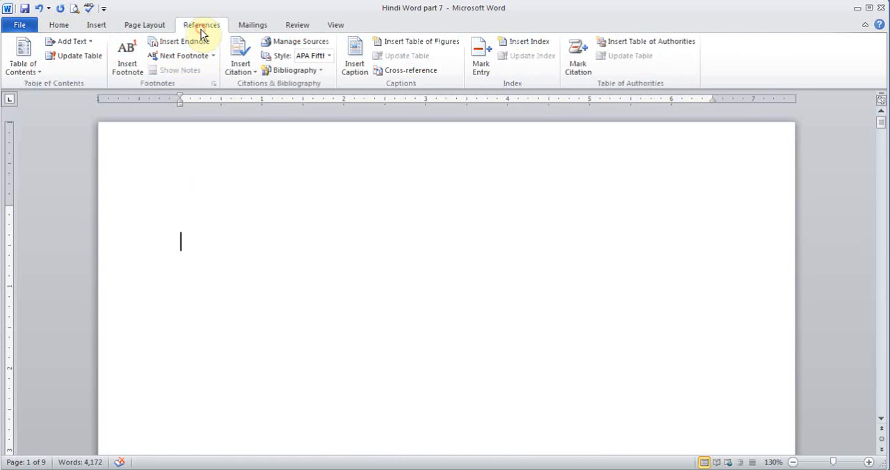
left_click(29, 69)
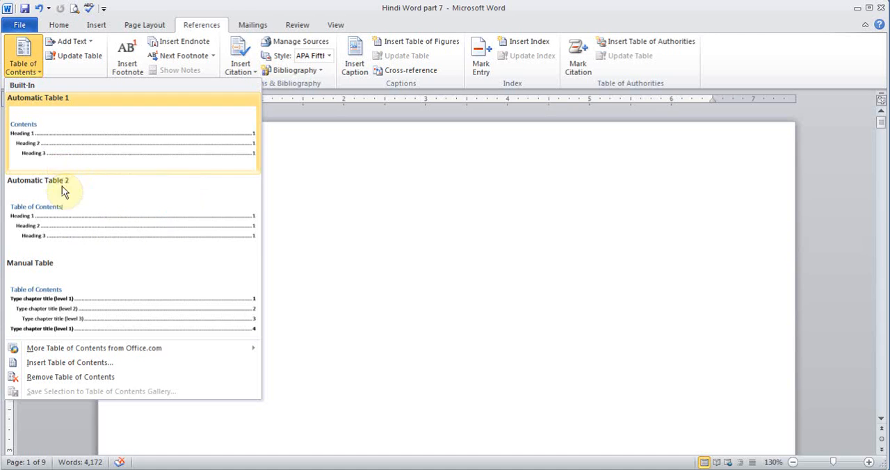
left_click(70, 143)
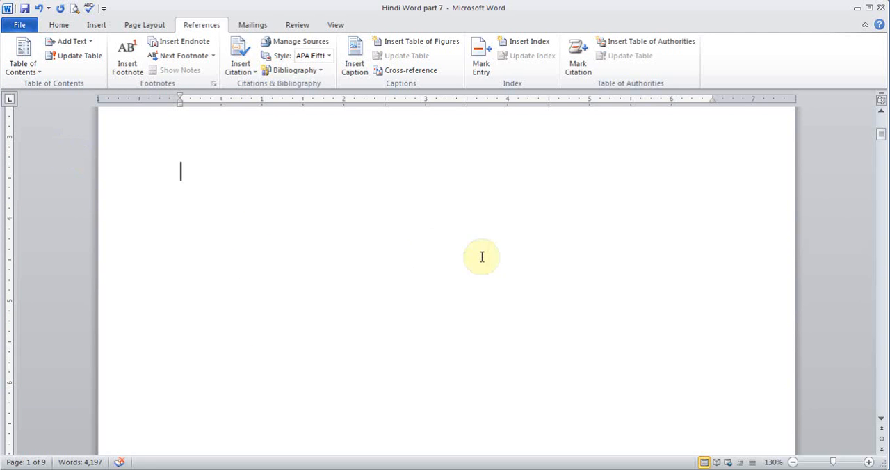
mouse_move(881, 134)
left_mouse_down()
mouse_move(880, 155)
mouse_move(881, 126)
left_mouse_up()
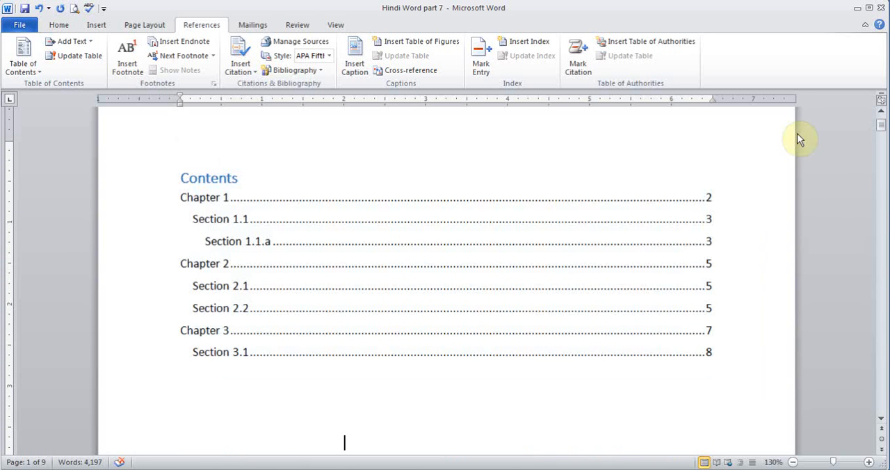
left_click(881, 111)
left_click(347, 271)
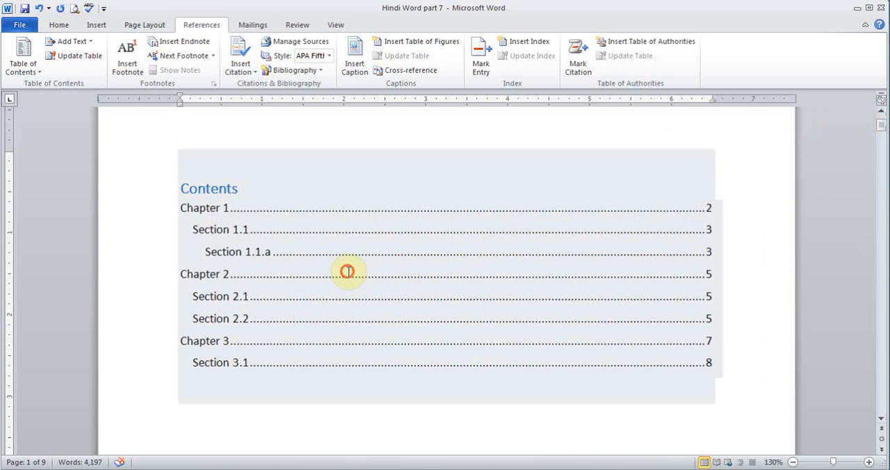
left_click(225, 206)
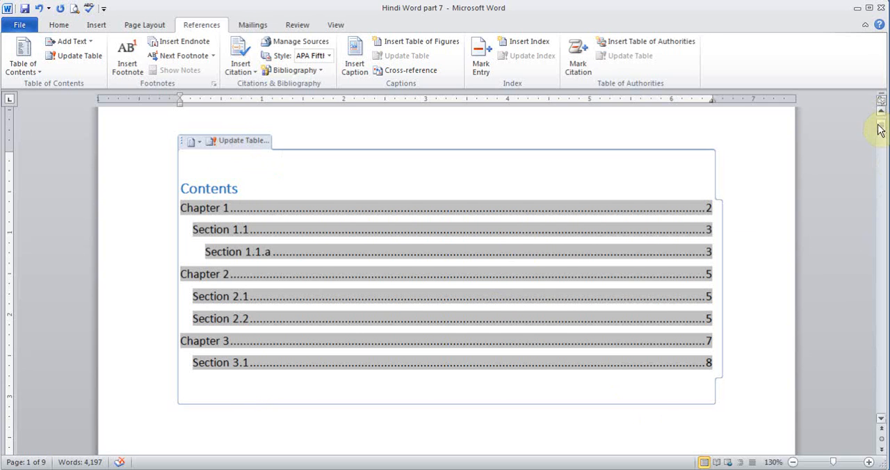
Add the line "Section 1.2" after the first paragraph on page 4 and apply the Heading 2 style to it
left_click_drag(880, 129, 885, 224)
left_click(527, 334)
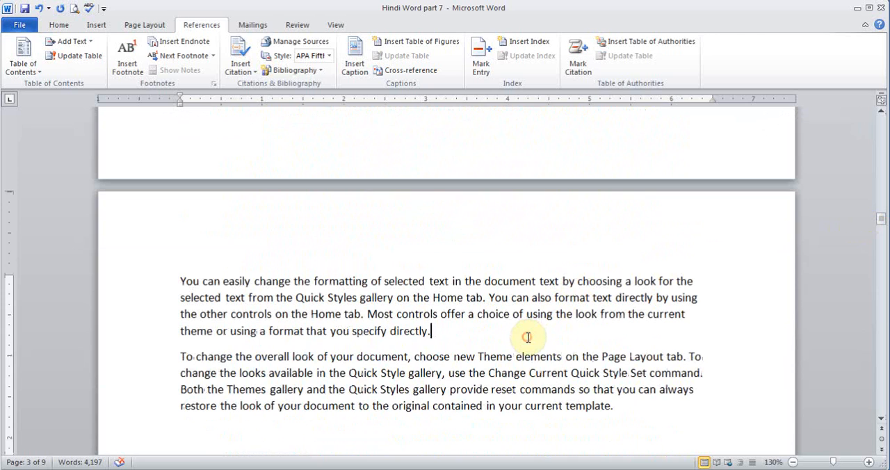
key("Return")
type("Section 1.2")
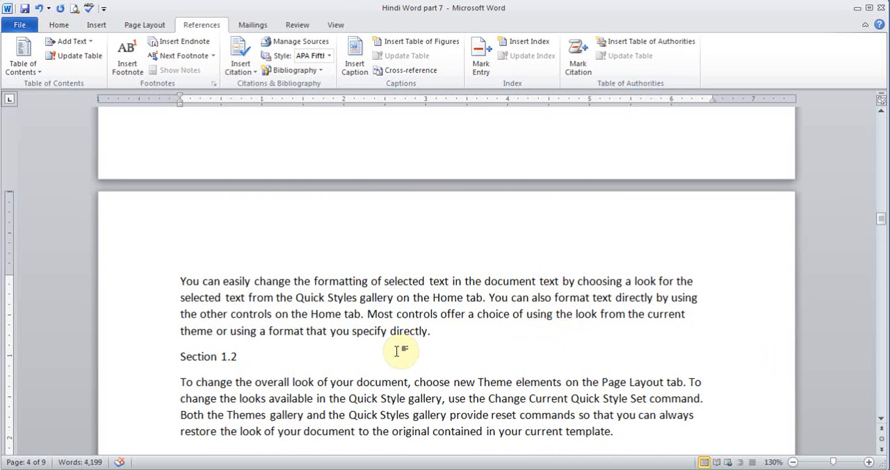
left_click_drag(241, 357, 182, 352)
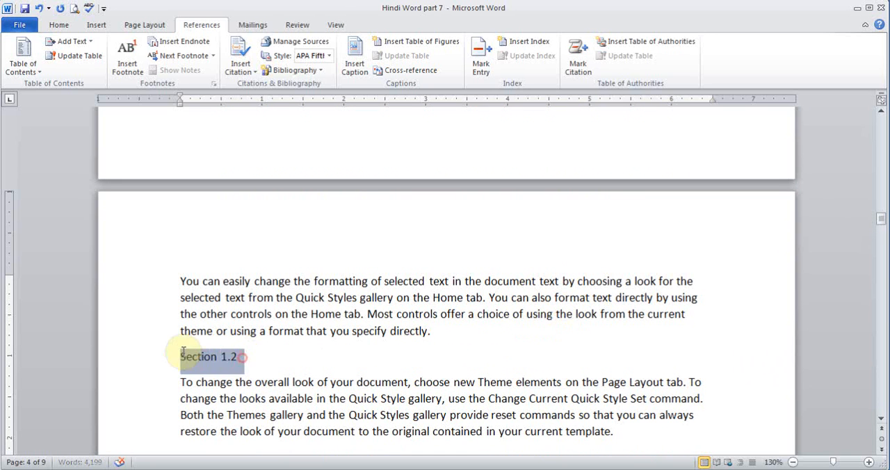
left_click(59, 24)
left_click(595, 55)
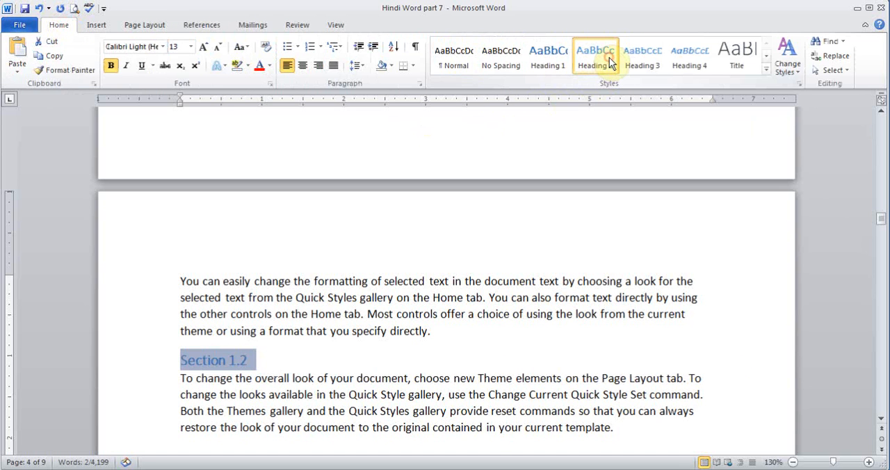
Update the entire table of contents on the first page, including its entries and page numbers
left_click_drag(883, 222, 877, 123)
left_click(376, 297)
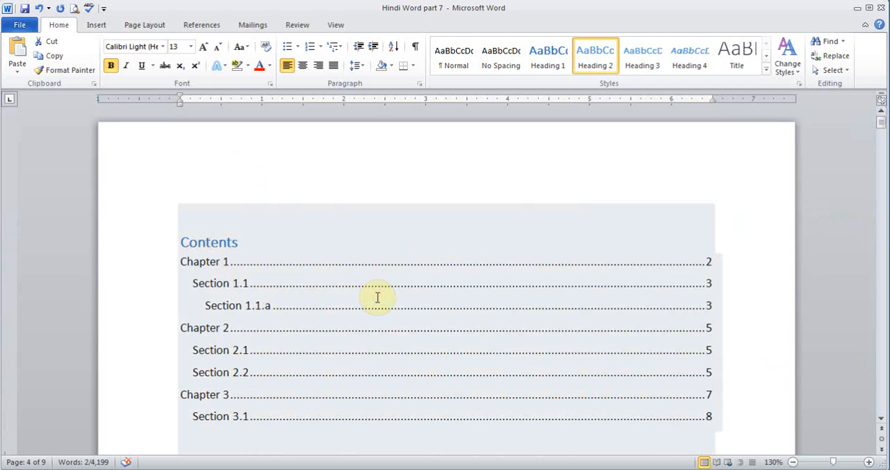
left_click(294, 235)
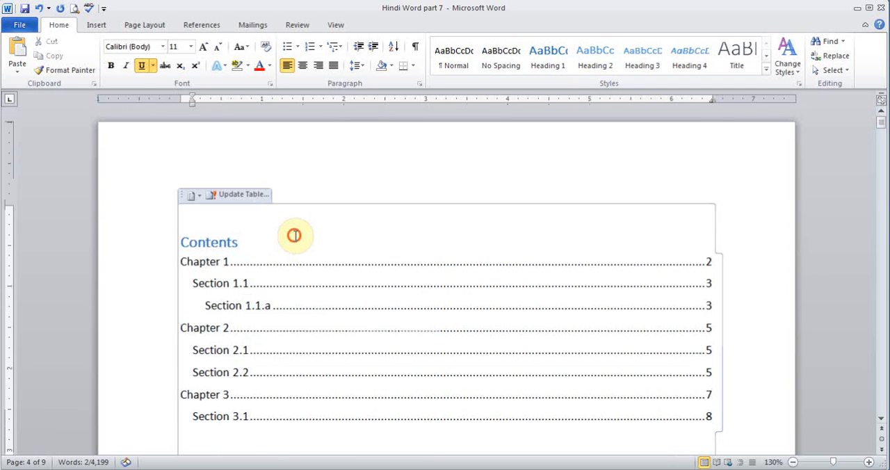
left_click(232, 194)
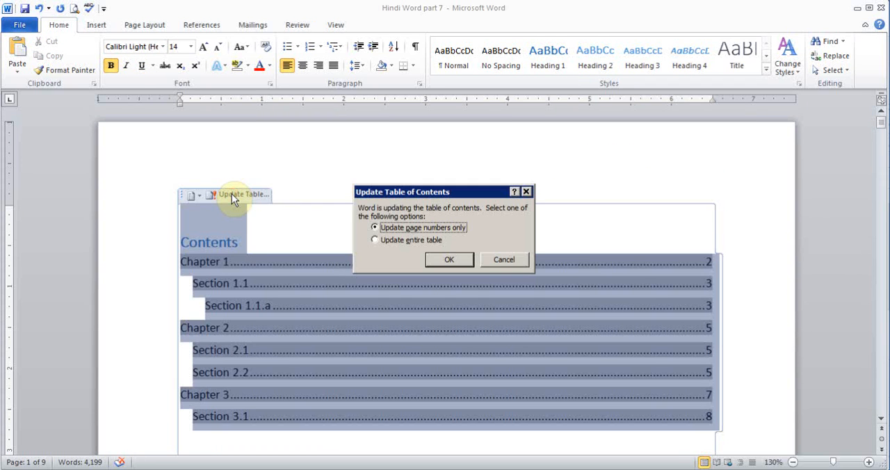
left_click(386, 241)
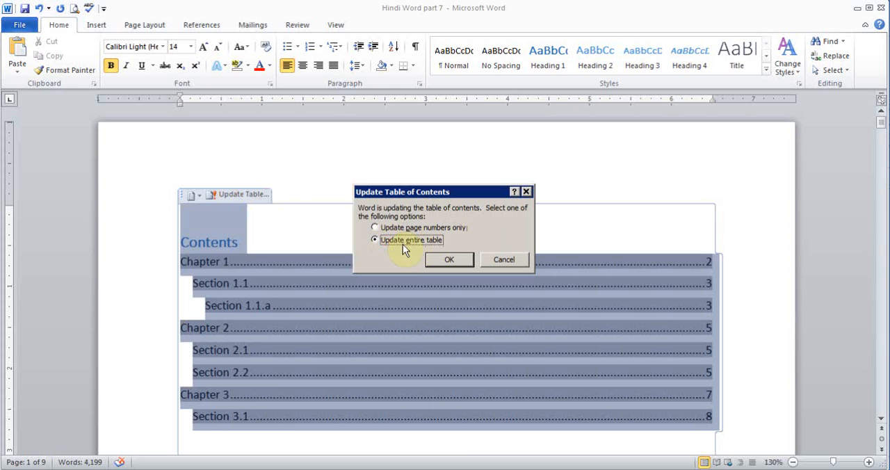
left_click(450, 260)
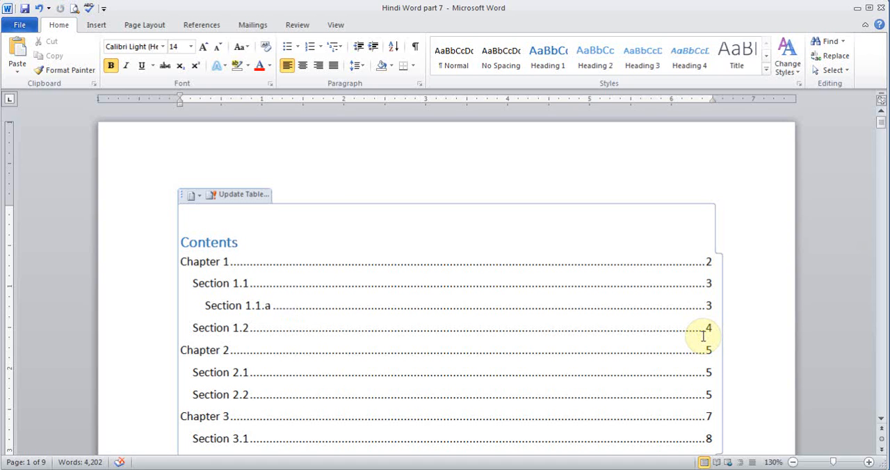
left_click(198, 195)
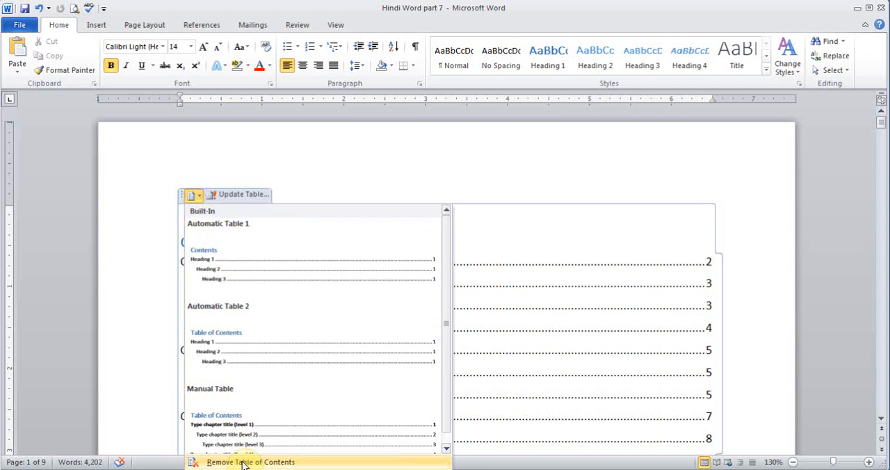
left_click(114, 272)
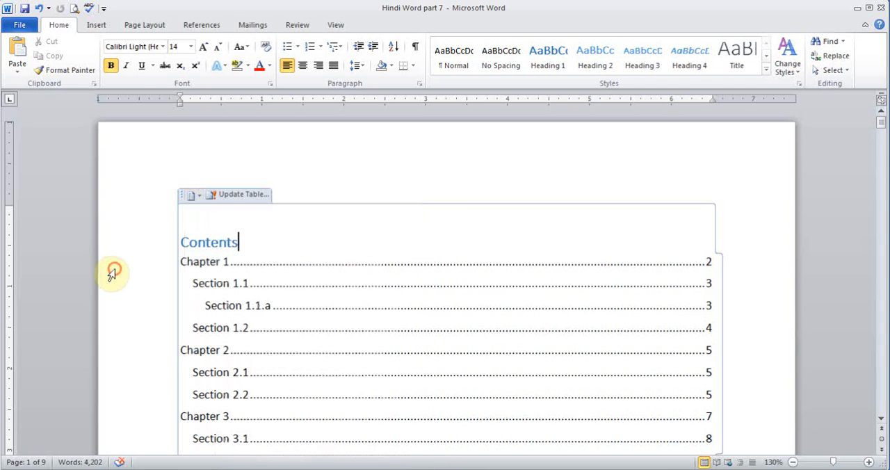
left_click(212, 27)
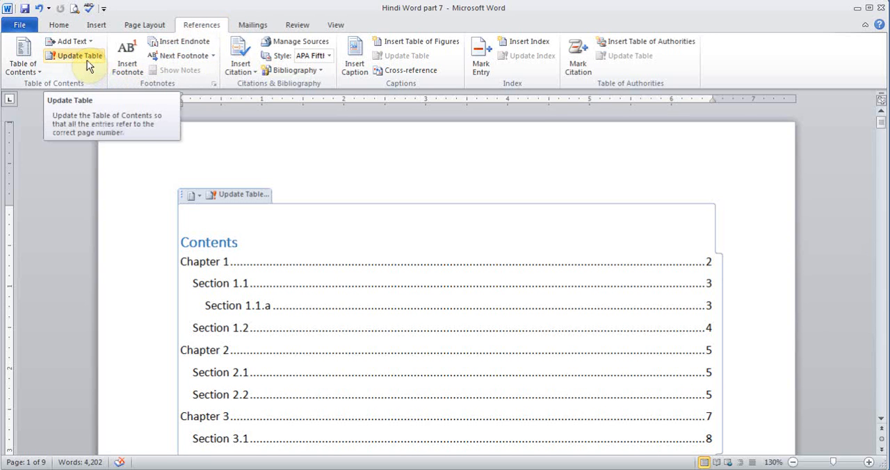
left_click(23, 70)
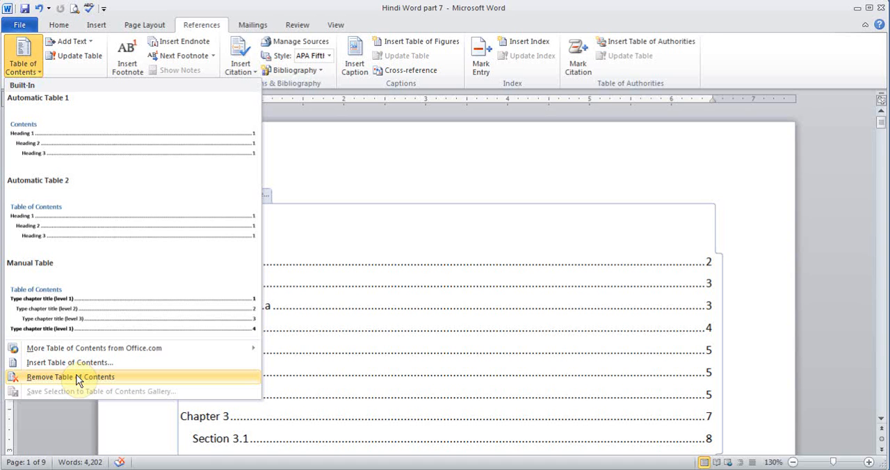
left_click(786, 232)
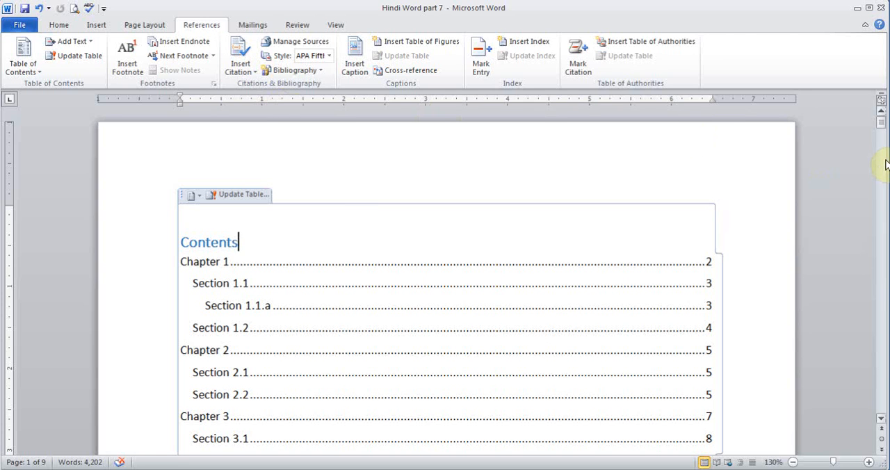
Start a new citation source at the end of the "Most controls offer a choice" paragraph on page 2, with Book as source type
left_click_drag(881, 127, 883, 161)
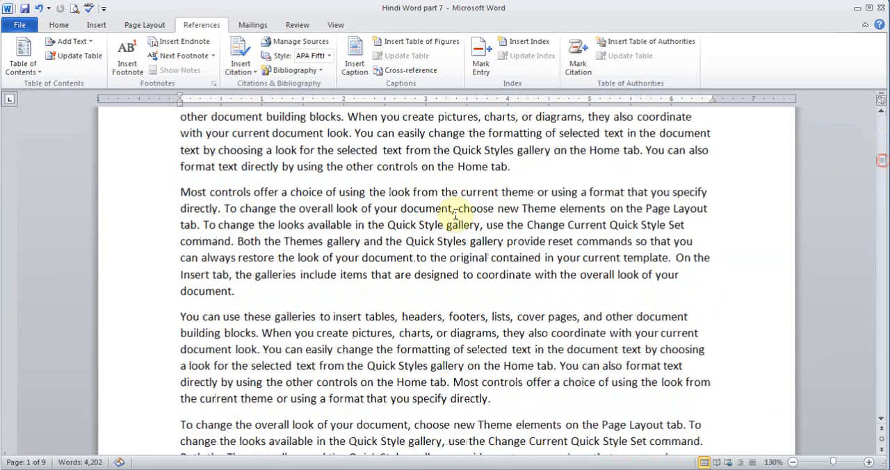
left_click(251, 290)
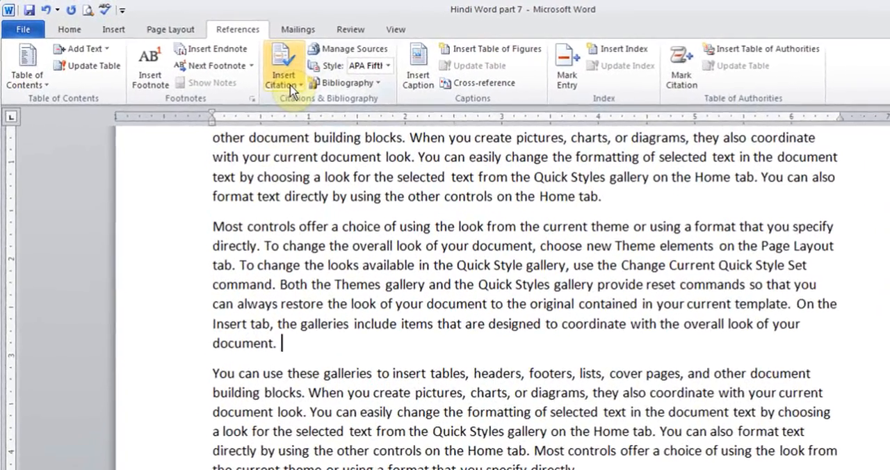
left_click(246, 71)
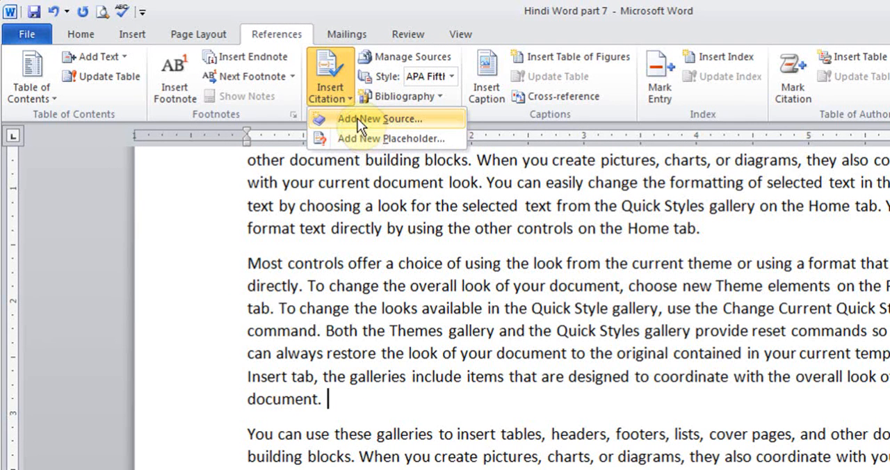
left_click(372, 122)
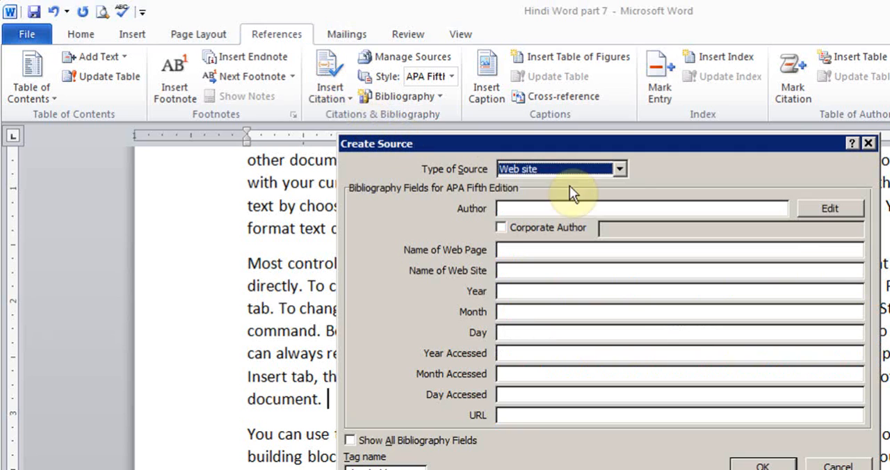
left_click(619, 168)
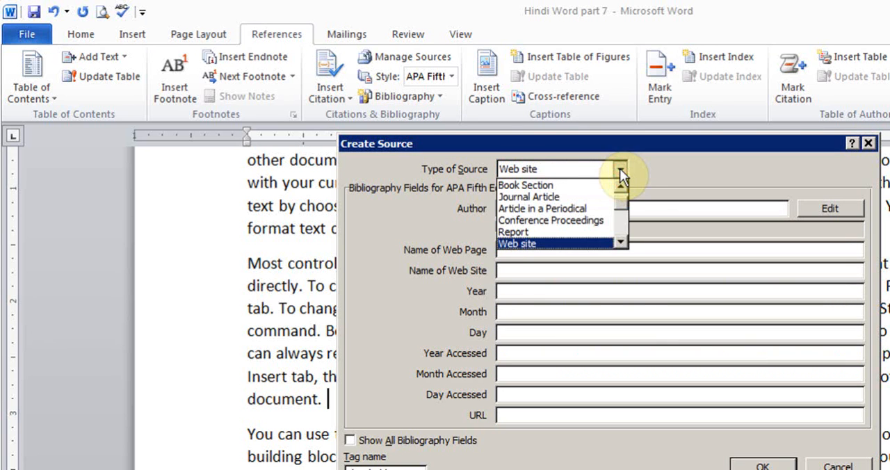
left_click(621, 186)
left_click(564, 185)
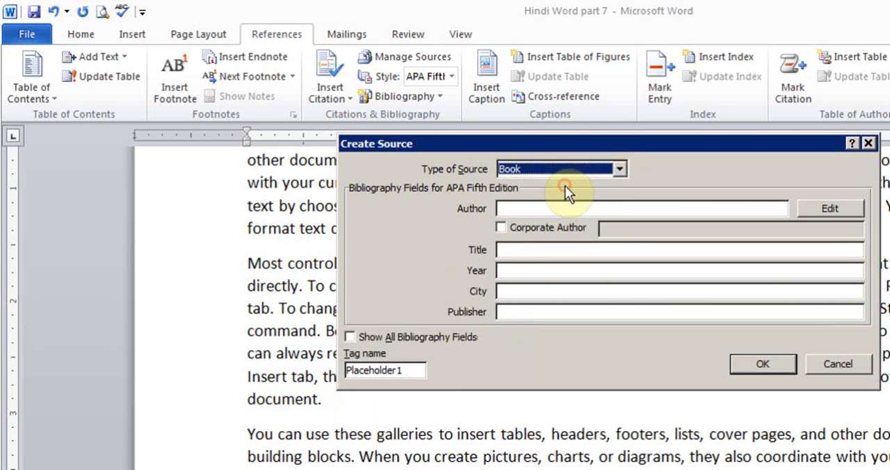
Enter the author's full name and the title "Book Title A" for the new book source
left_click(552, 203)
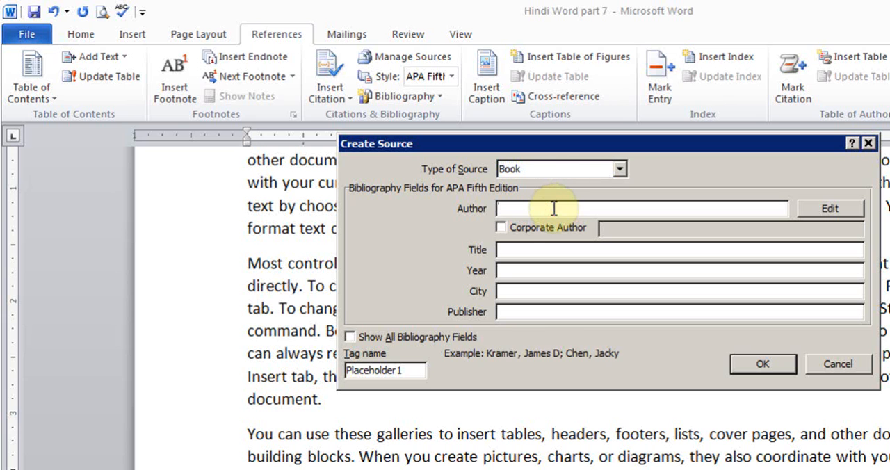
type("John doe")
key("BackSpace")
key("BackSpace")
key("BackSpace")
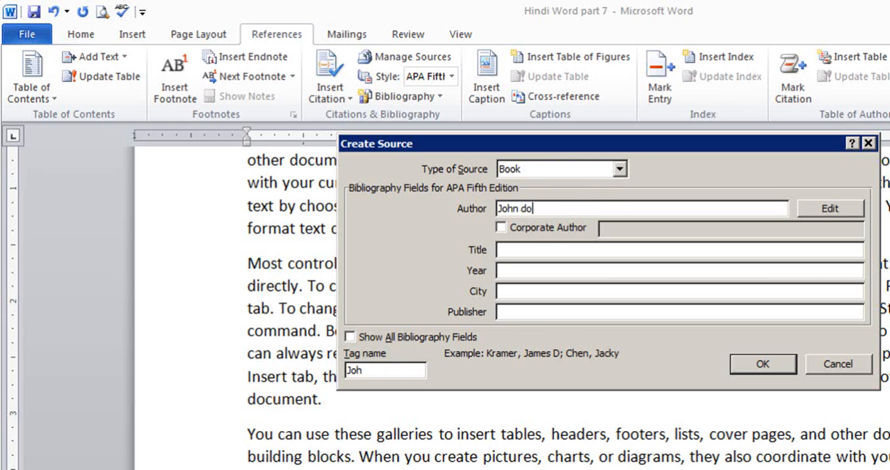
type("Doe")
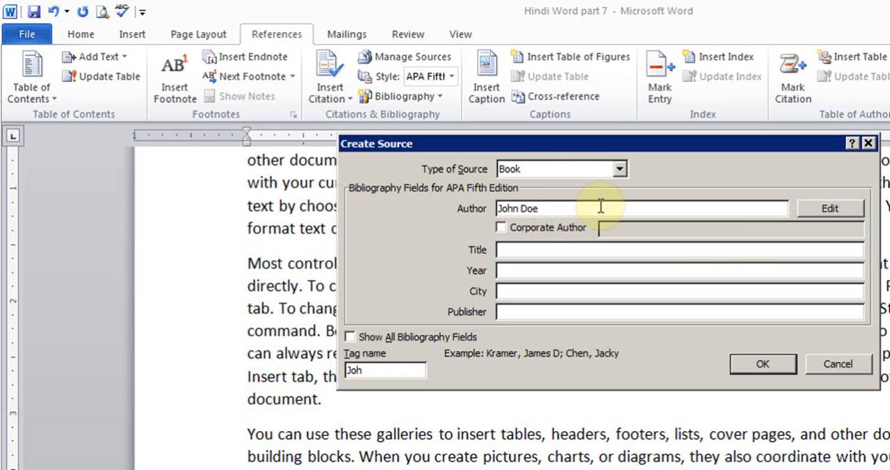
left_click(666, 254)
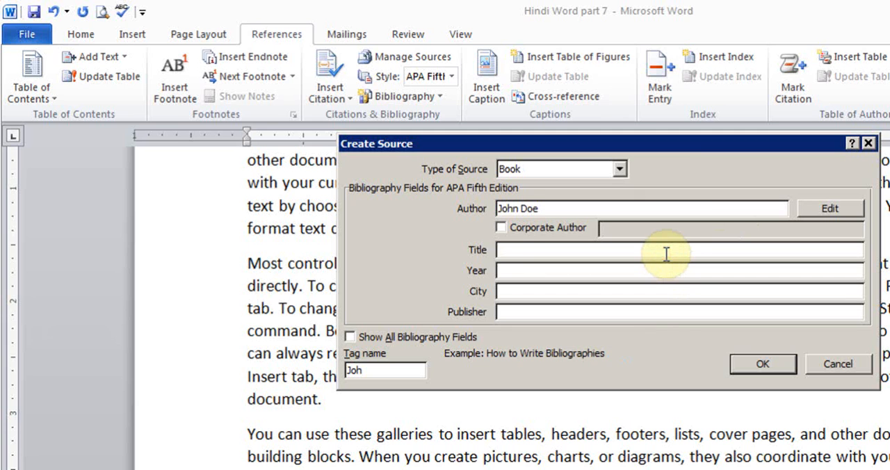
type("Book Title A")
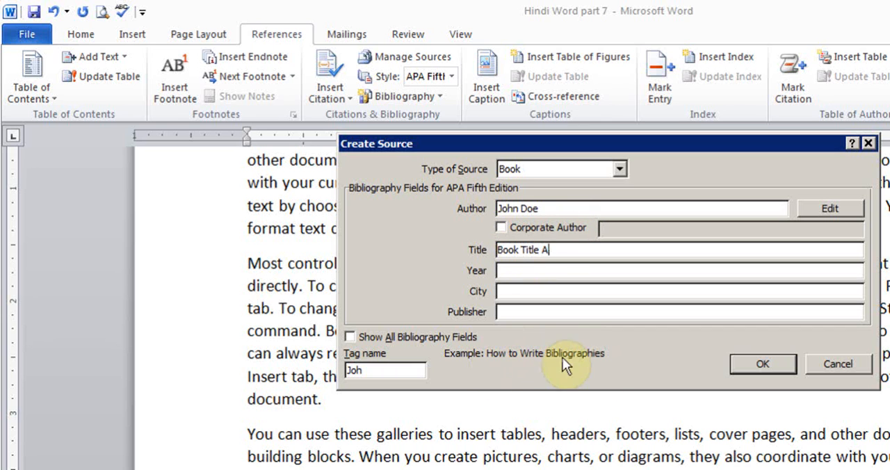
Complete the book source with year 2012, city New York and publisher B&N, and insert its citation
left_click(558, 271)
type("2012")
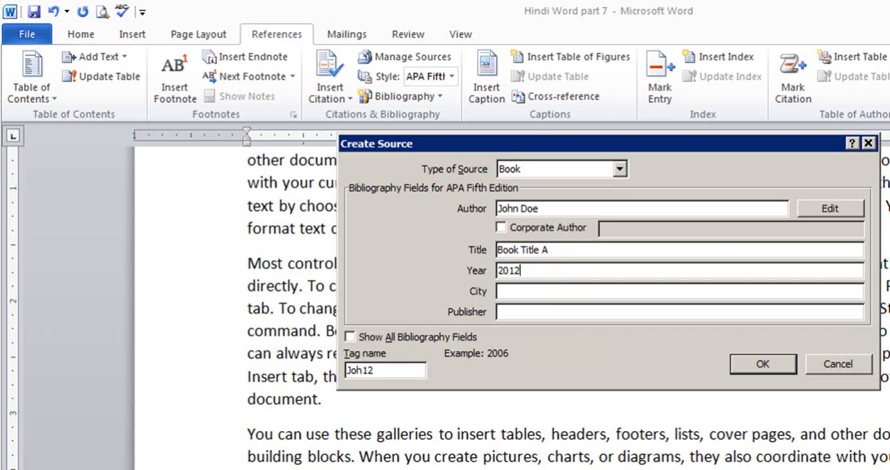
key("Tab")
type("New York")
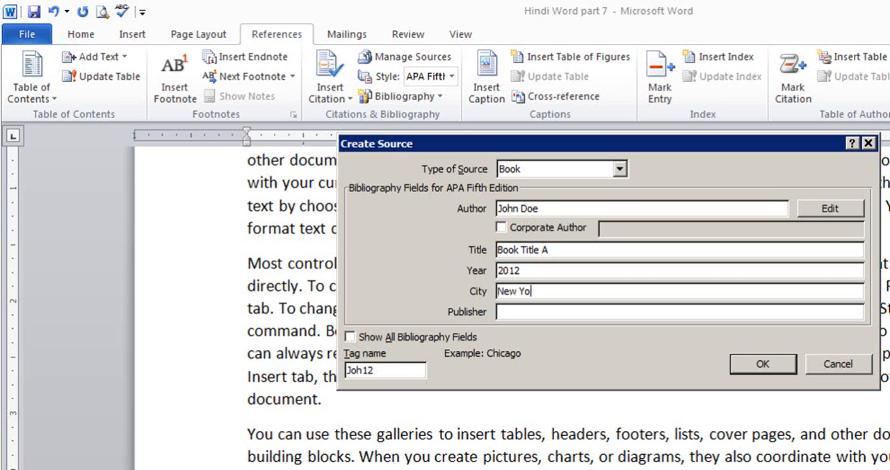
key("Tab")
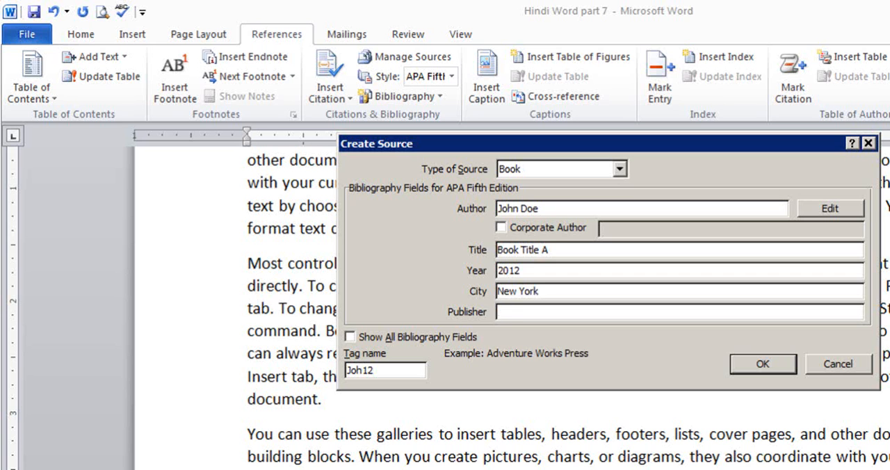
type("B&N")
left_click(749, 364)
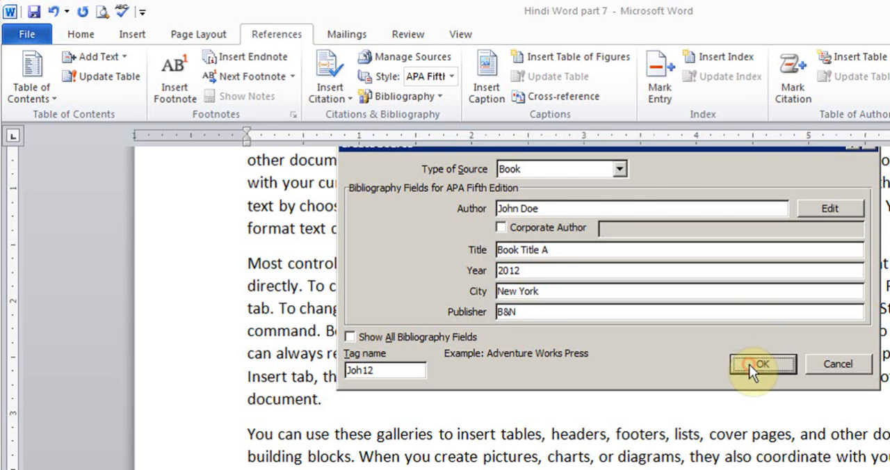
left_click(376, 400)
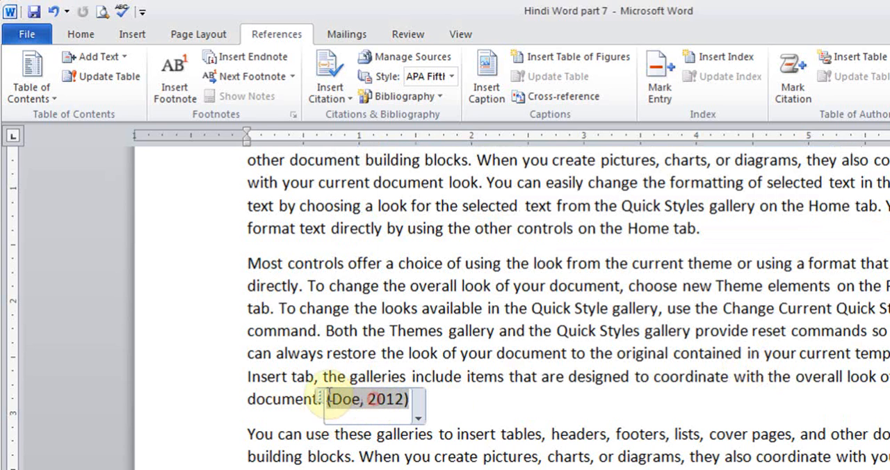
left_click(450, 399)
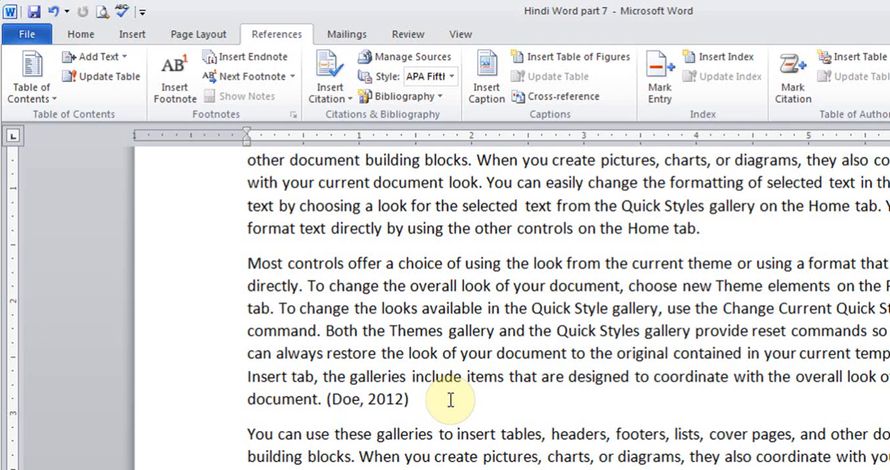
left_click(452, 77)
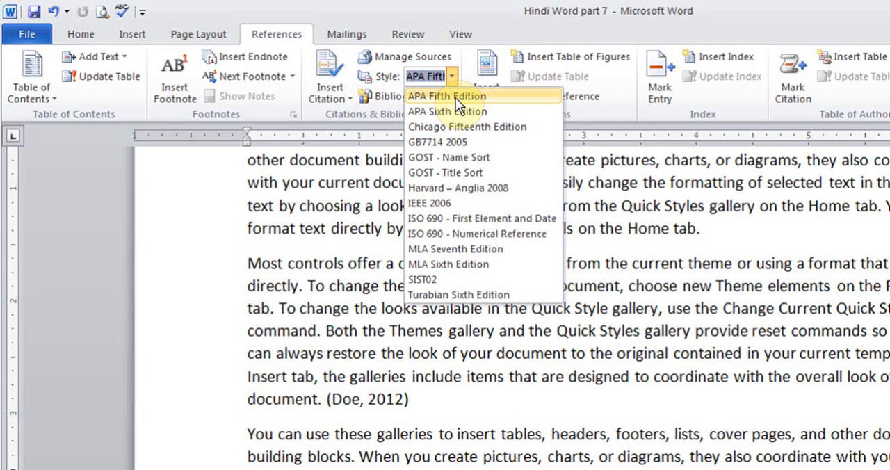
left_click(444, 401)
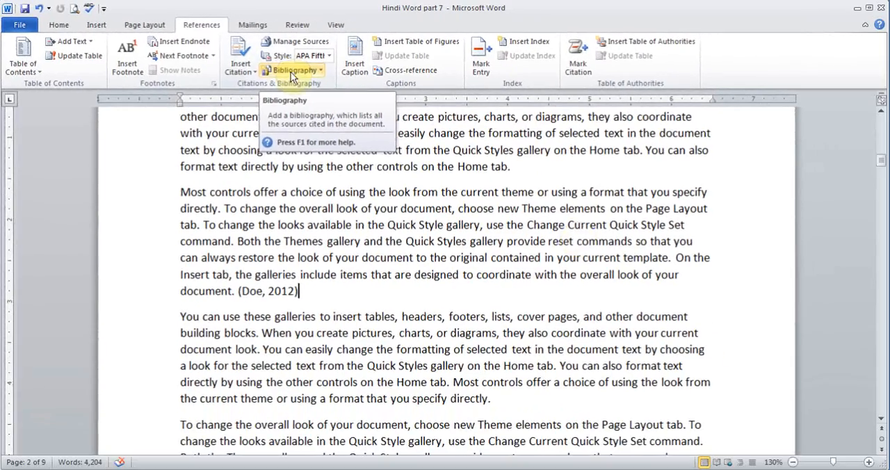
Start a new citation source at the end of the first paragraph under Chapter 2, with Web site as source type
left_click_drag(881, 161, 880, 258)
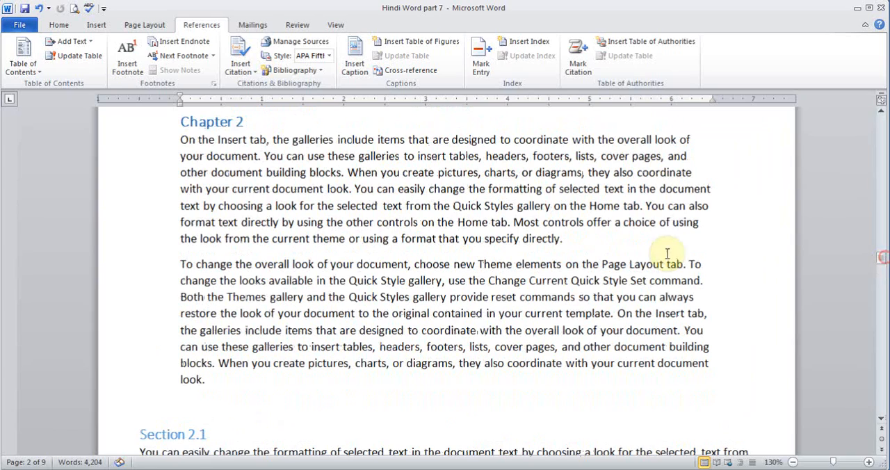
left_click(601, 246)
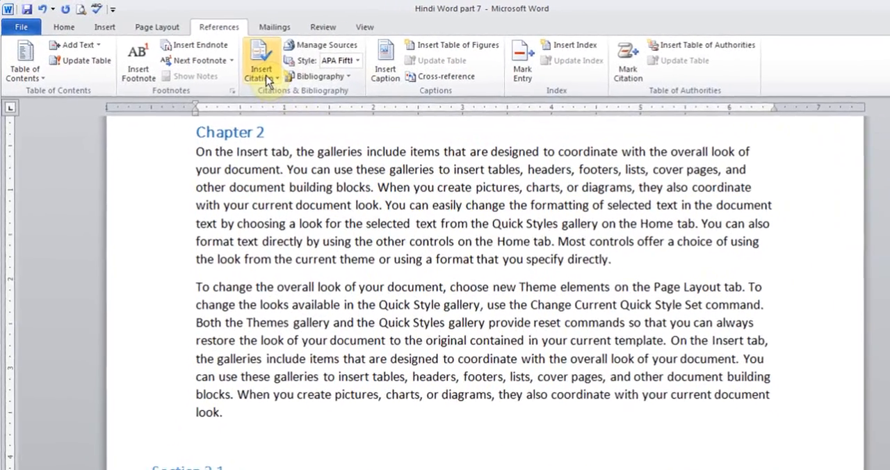
left_click(240, 63)
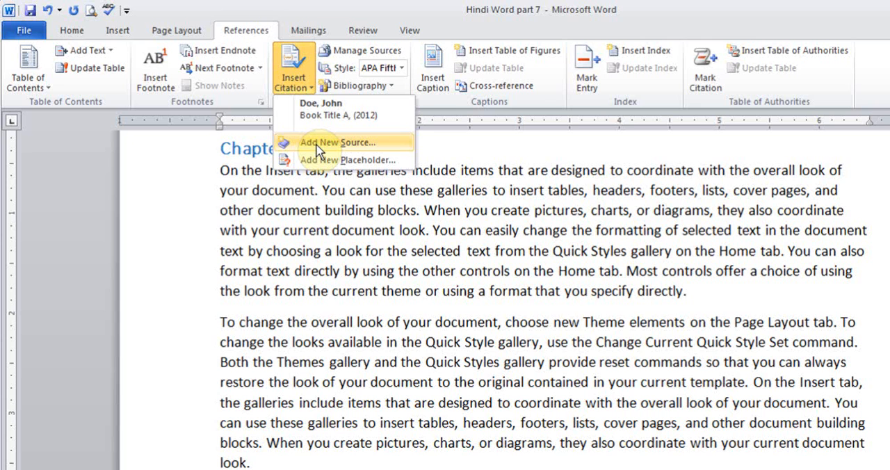
left_click(317, 142)
left_click(550, 198)
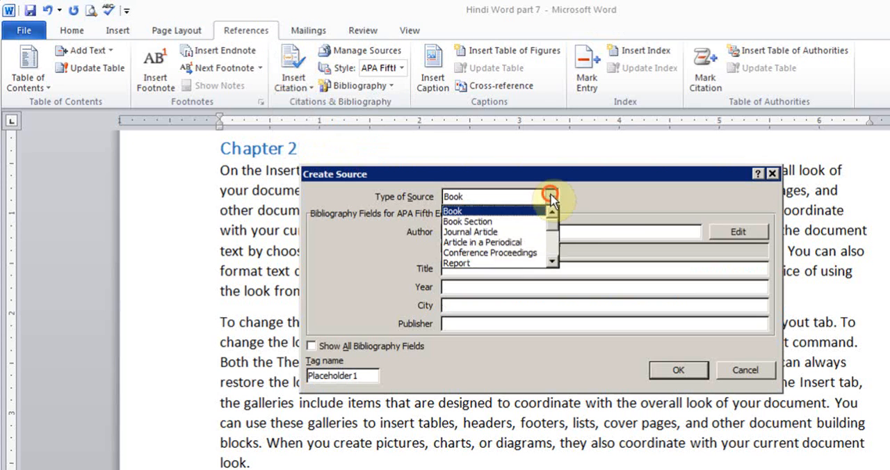
left_click_drag(554, 227, 554, 257)
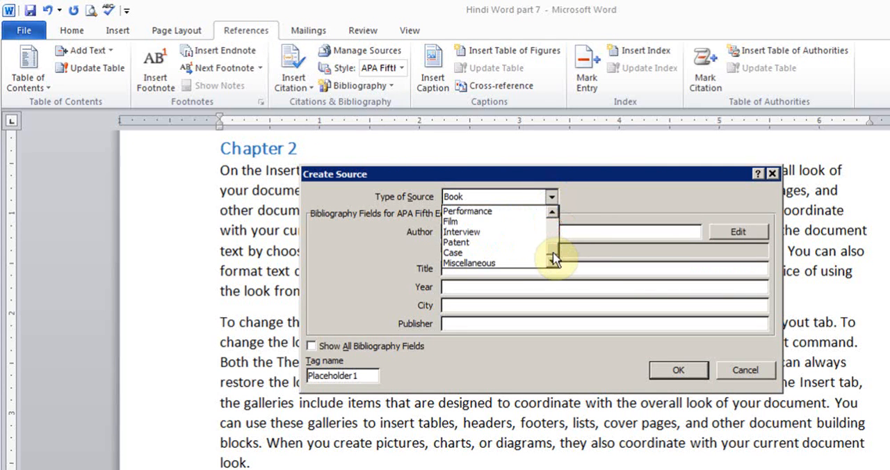
left_click(551, 214)
left_click(551, 213)
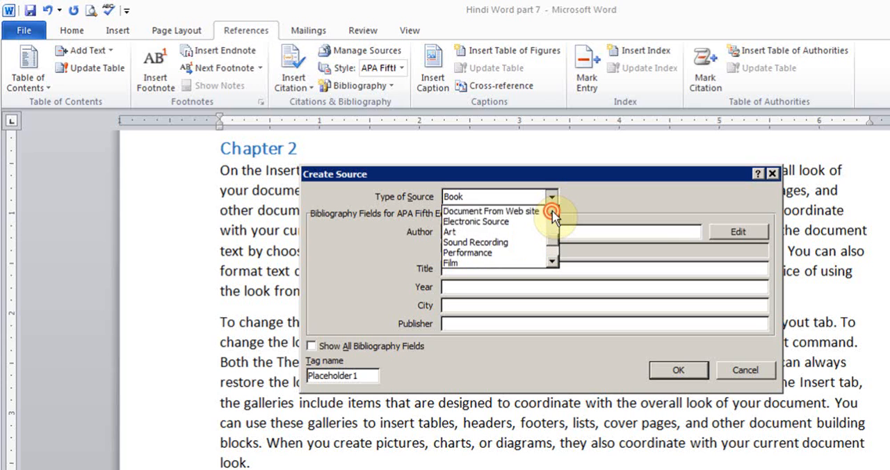
left_click(551, 213)
left_click(551, 214)
left_click(482, 222)
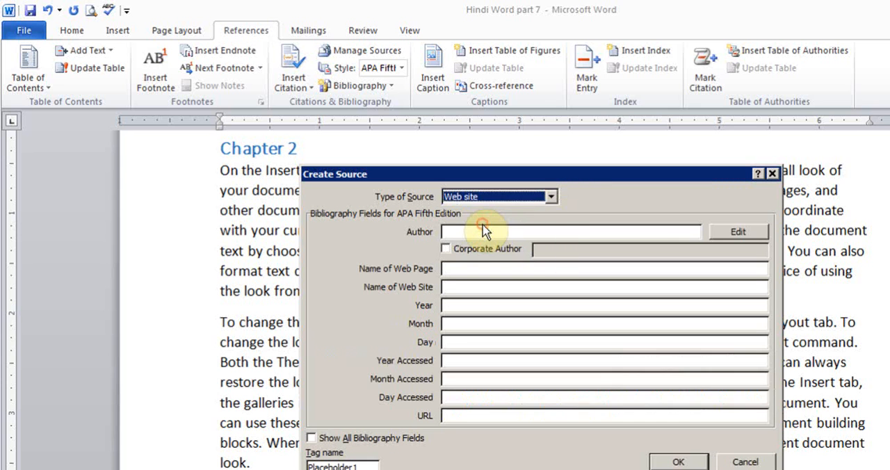
Enter the author's full name and the web page name "Resume Creator" for the new web site source
left_click(489, 231)
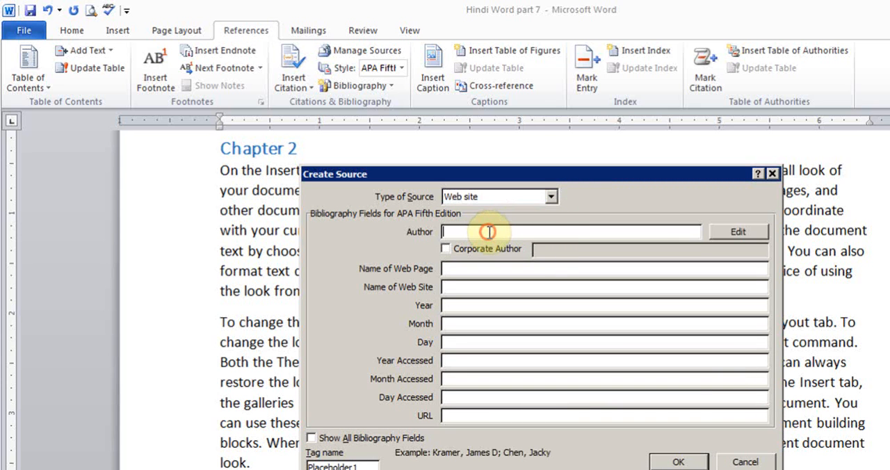
type("Lisa Jones")
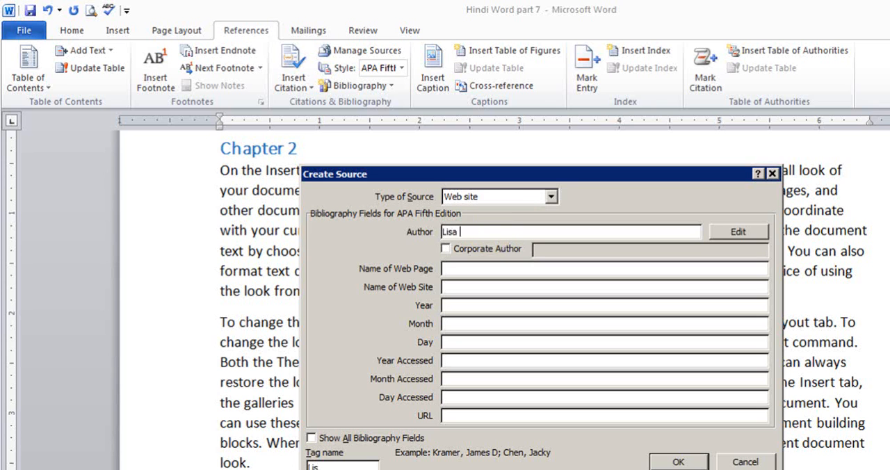
key("Tab")
key("Tab")
key("Tab")
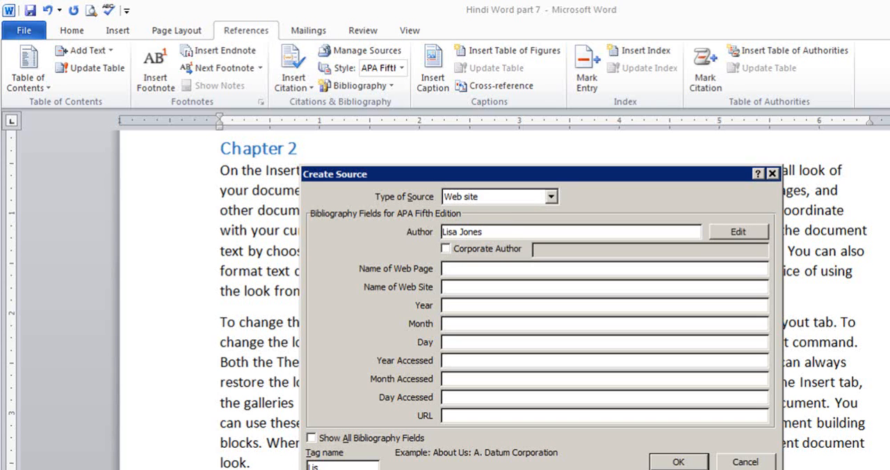
type("Resume Creator")
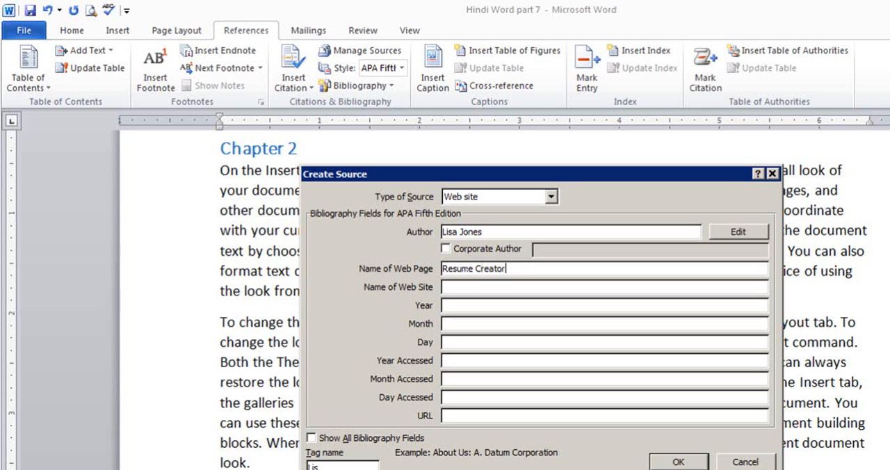
key("Tab")
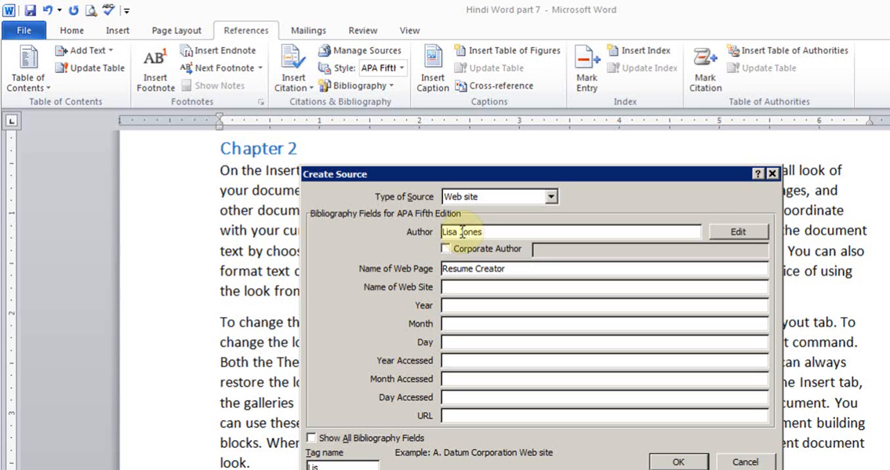
Set the web site source's publication date to year 2011, month January, day 22
left_click(469, 308)
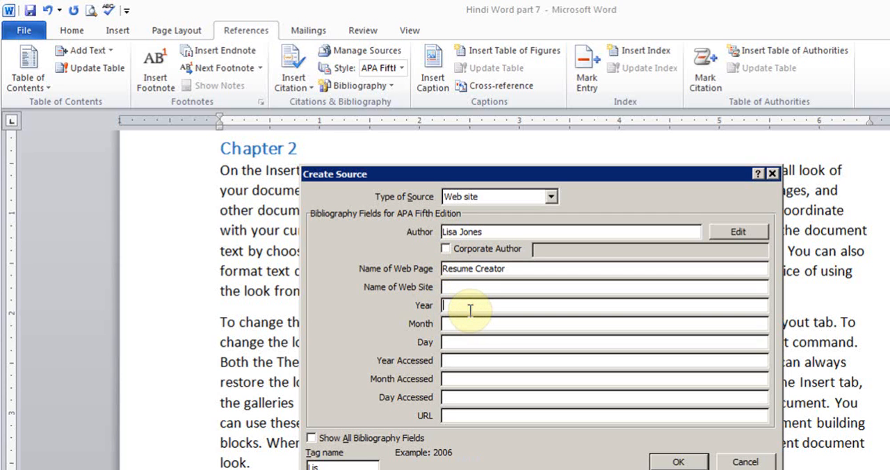
type("2011")
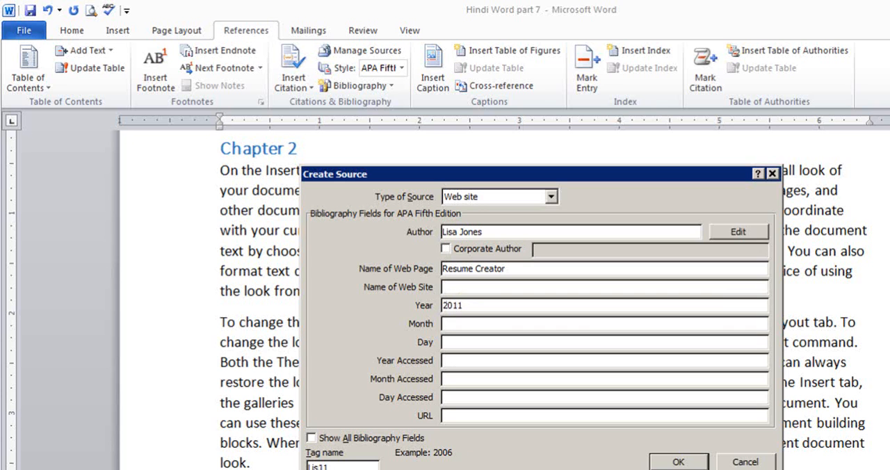
key("Tab")
type("January")
key("Tab")
type("22")
key("Tab")
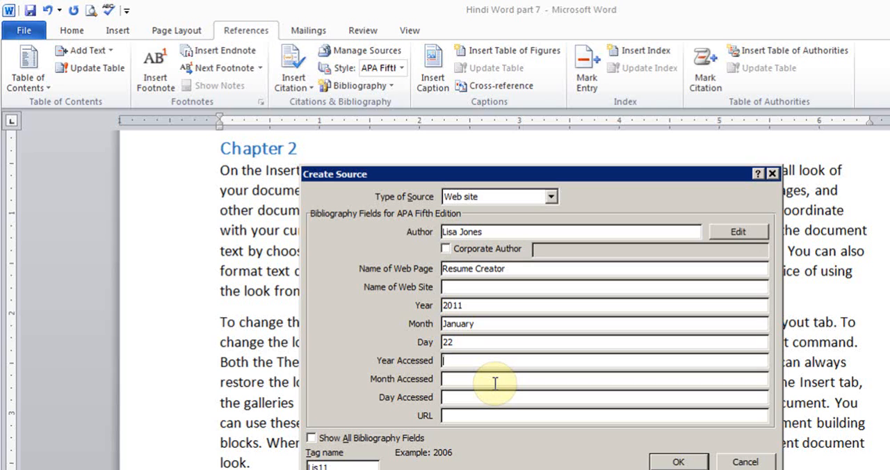
Set the web site source's access date to year 2013, month December, day 15
type("2013")
key("Tab")
type("D")
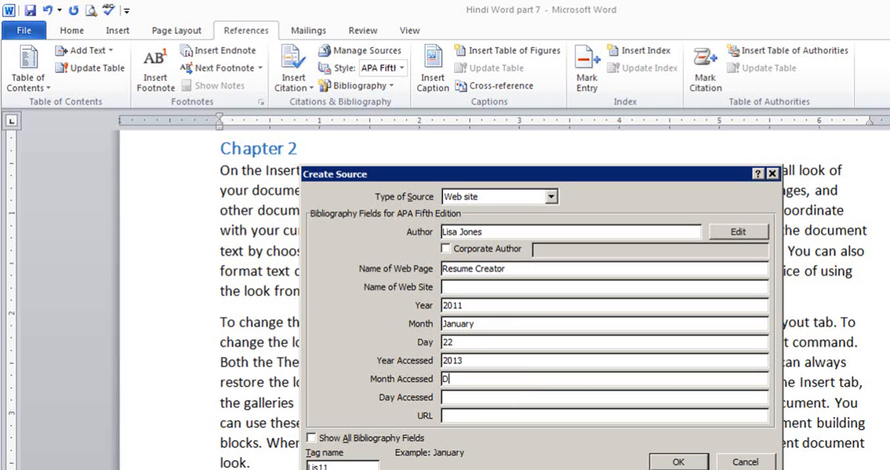
type("ecember")
key("Tab")
type("15")
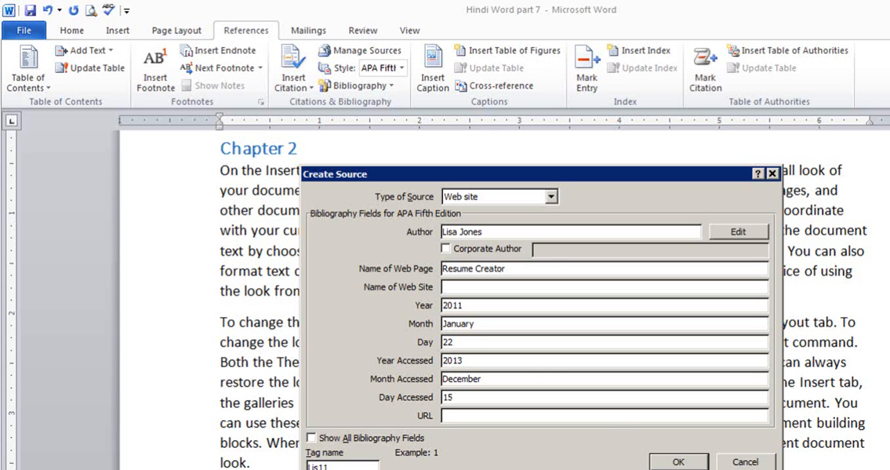
left_click(588, 415)
type("h")
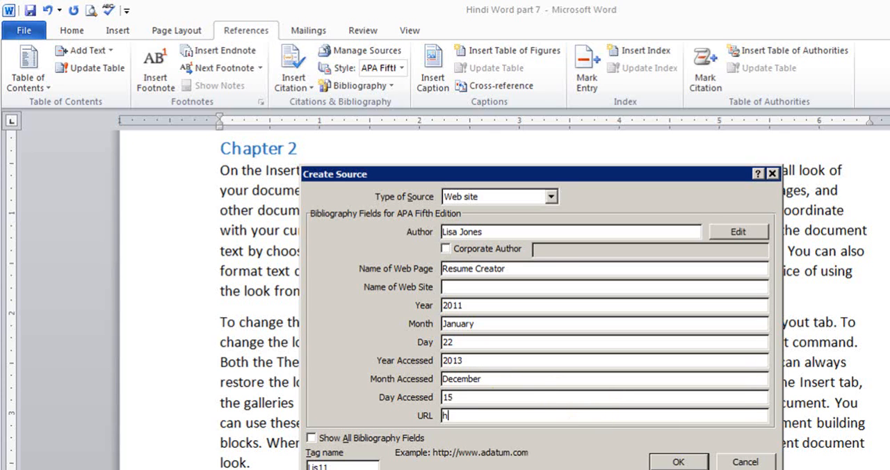
type("ttp://www.abc.com")
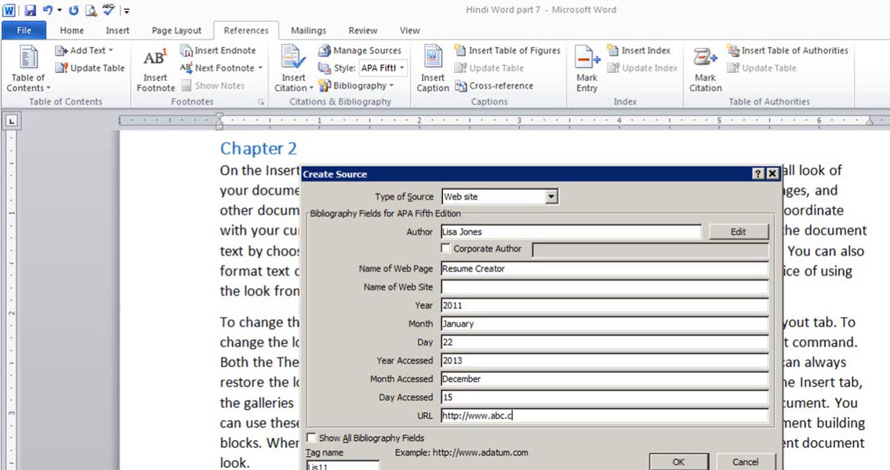
left_click(675, 461)
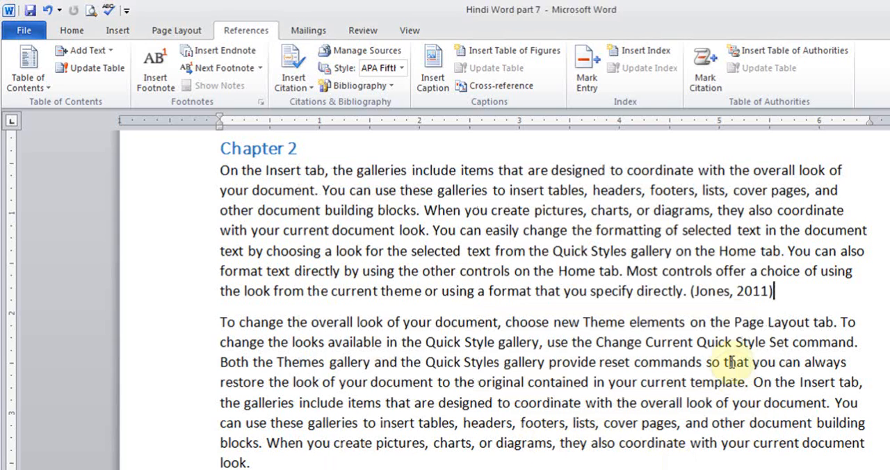
left_click(779, 288)
left_click(699, 286)
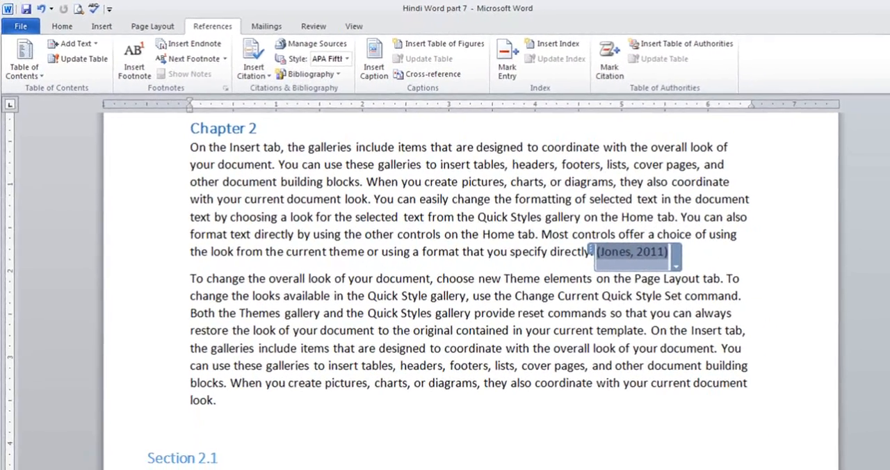
Insert a Next Page section break below the last paragraph of the document
left_click_drag(880, 259, 884, 396)
left_click(646, 292)
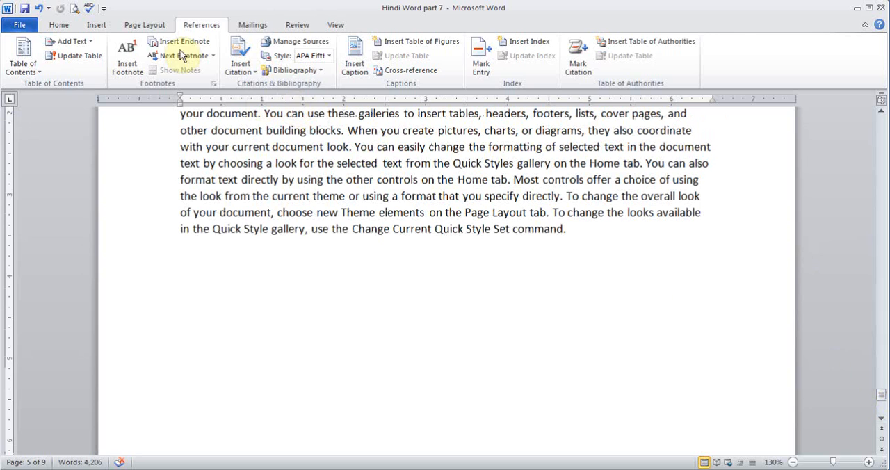
left_click(132, 26)
left_click(236, 41)
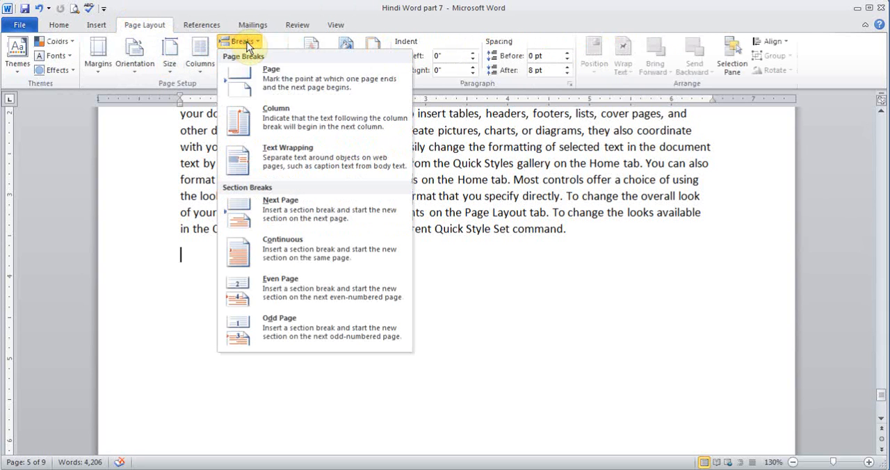
left_click(293, 213)
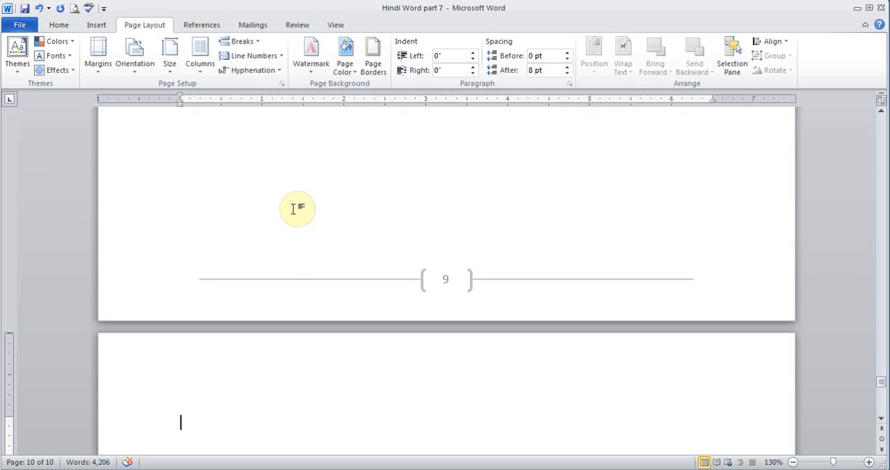
Insert the built-in Bibliography on the new last page and update its citations and bibliography
left_click(204, 29)
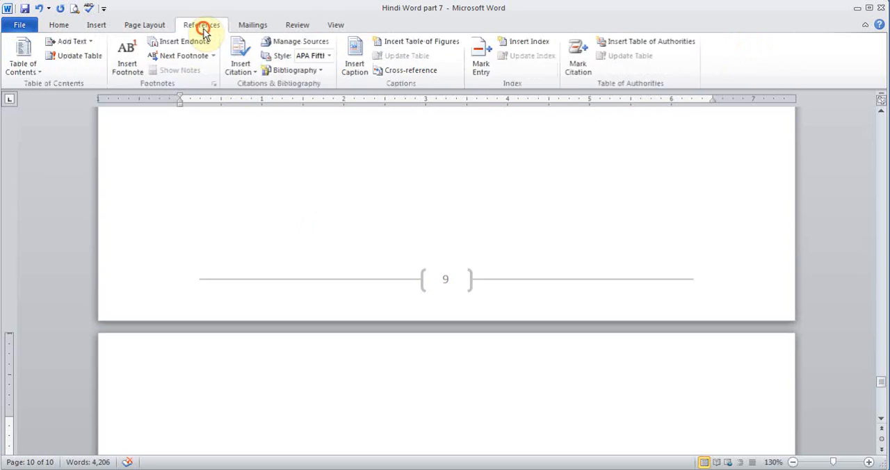
left_click(310, 72)
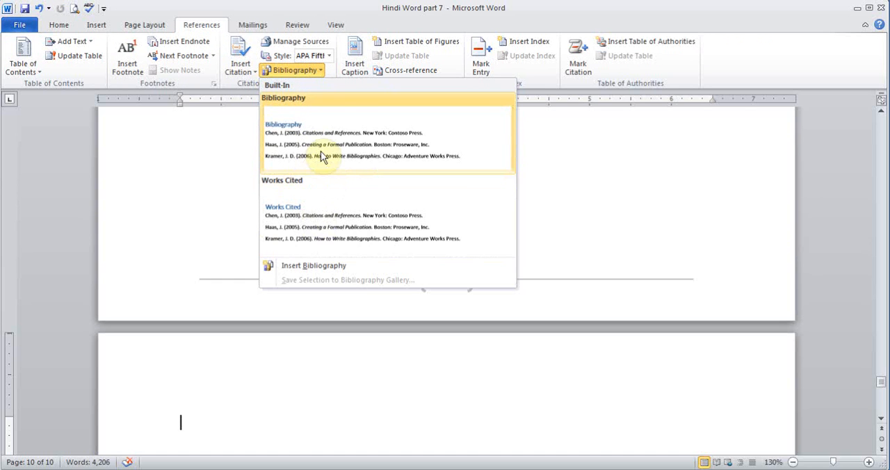
left_click(321, 157)
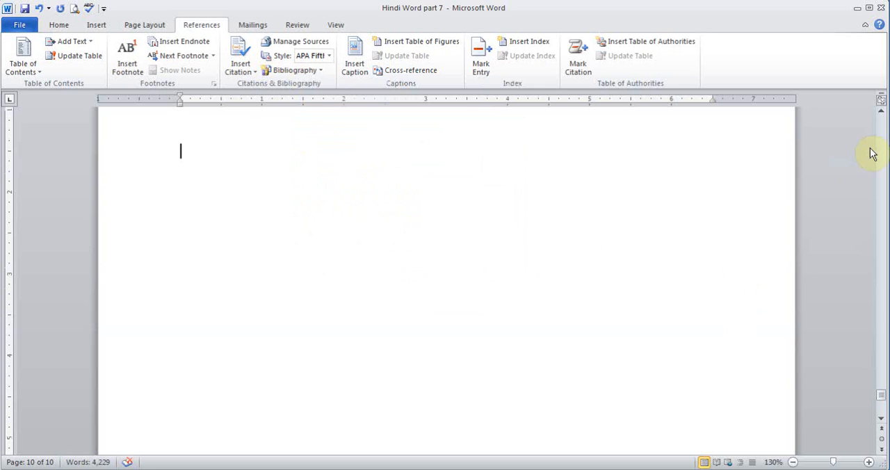
left_click(569, 318)
left_click(879, 113)
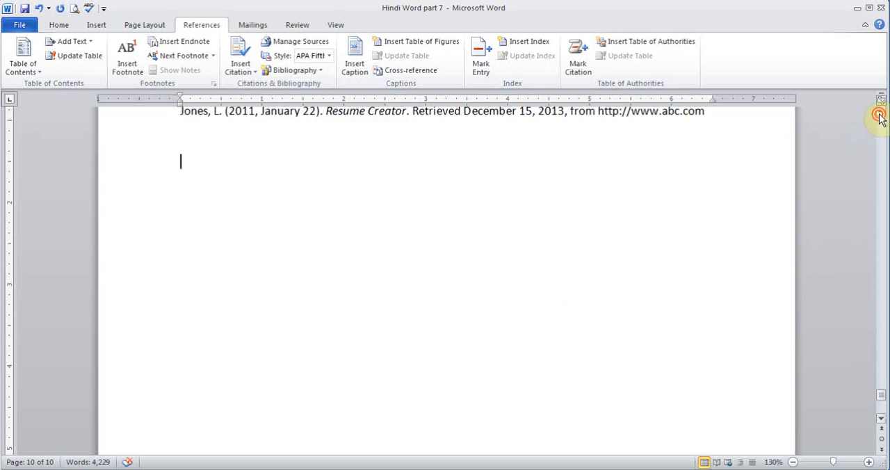
scroll(880, 115, "up", 5)
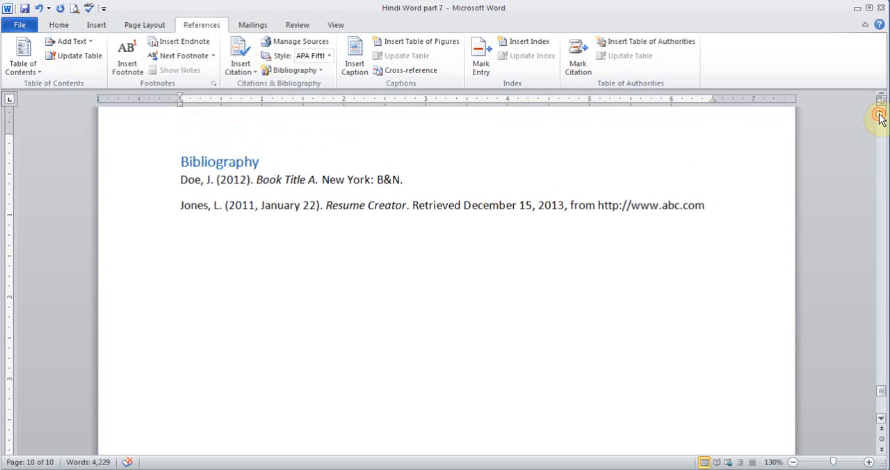
scroll(879, 115, "up", 2)
left_click(304, 244)
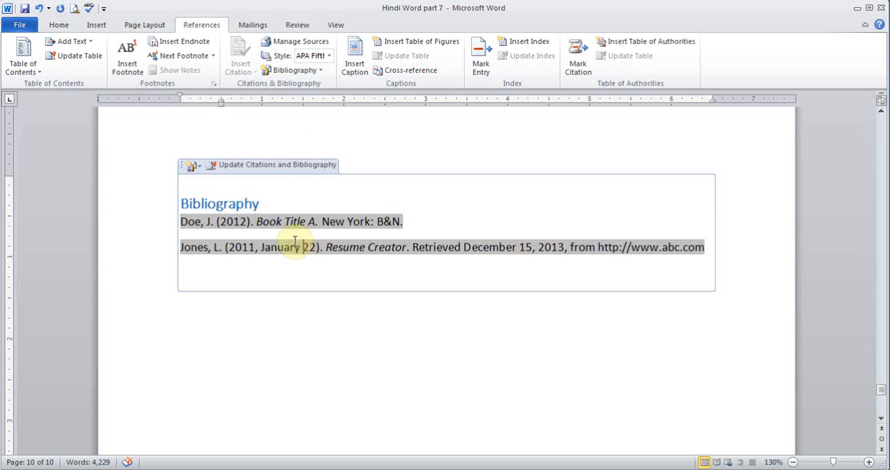
left_click(258, 169)
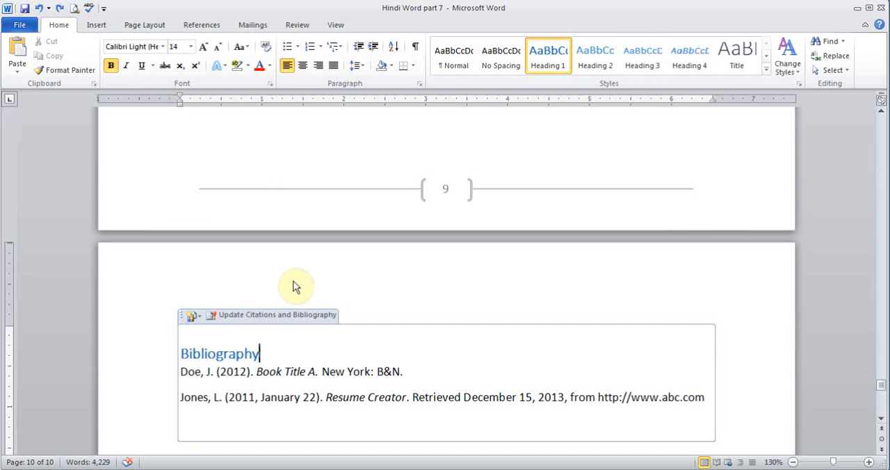
Mark the word "Insert" in the first Chapter 1 paragraph as an index entry and hide the formatting marks
left_click(218, 25)
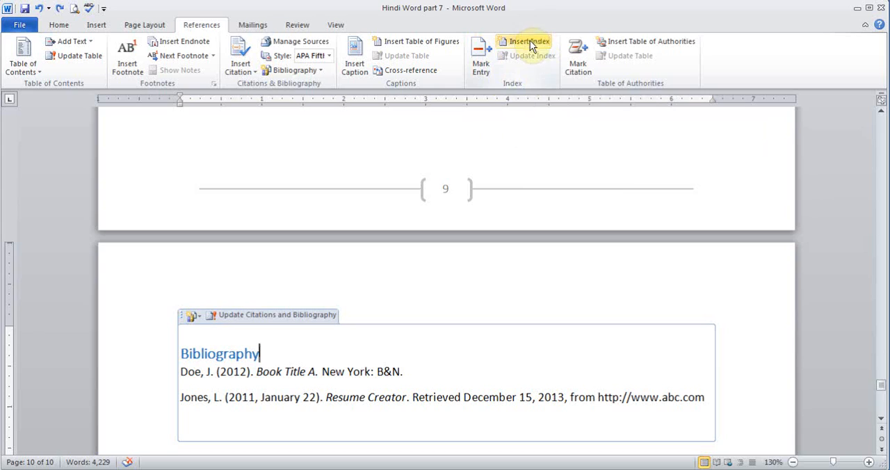
left_click_drag(874, 392, 869, 156)
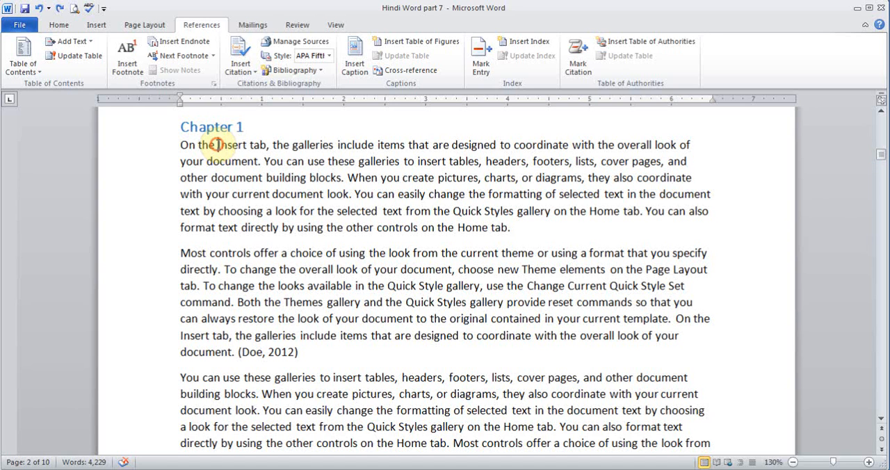
left_click_drag(217, 145, 245, 149)
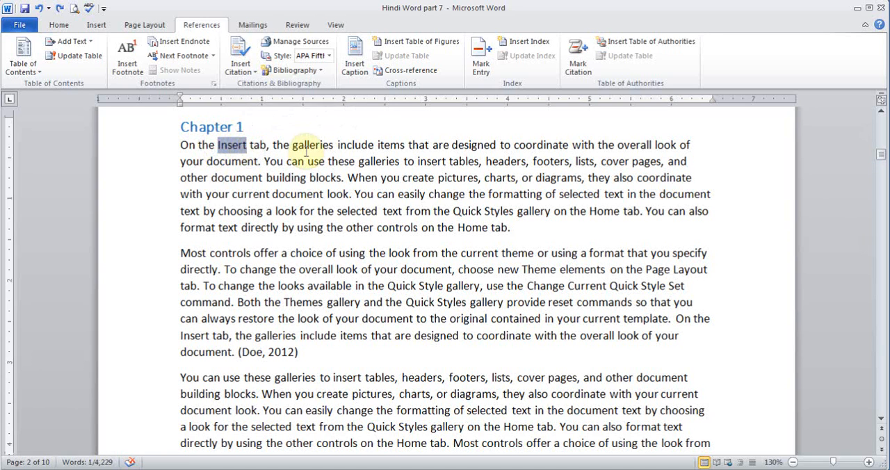
left_click(478, 62)
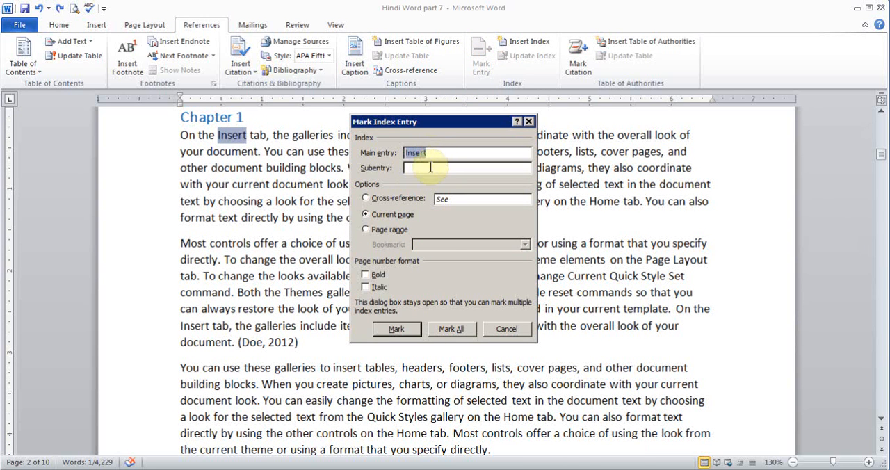
left_click(396, 329)
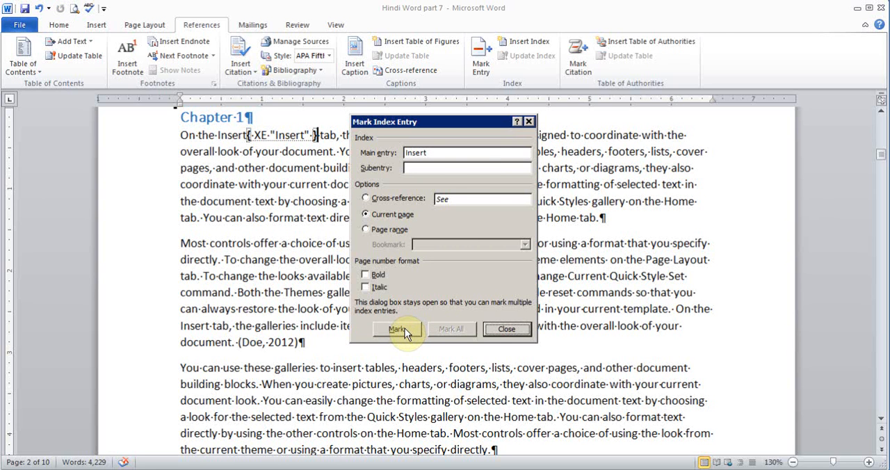
left_click(518, 331)
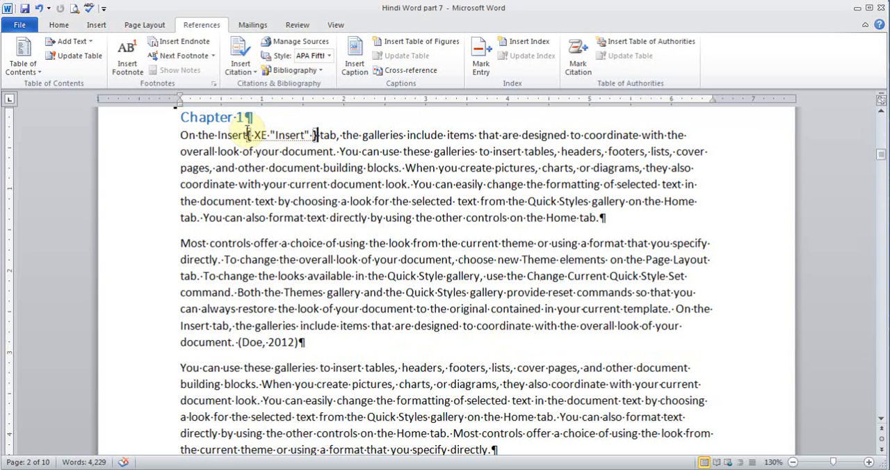
left_click(59, 25)
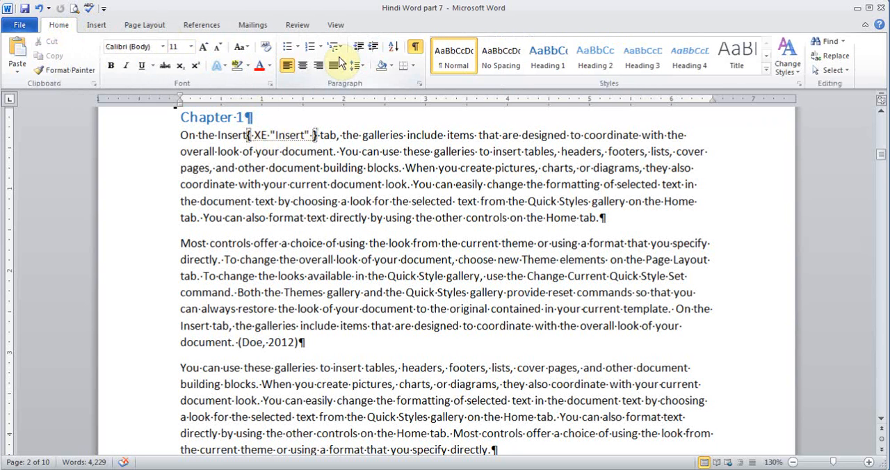
left_click(414, 48)
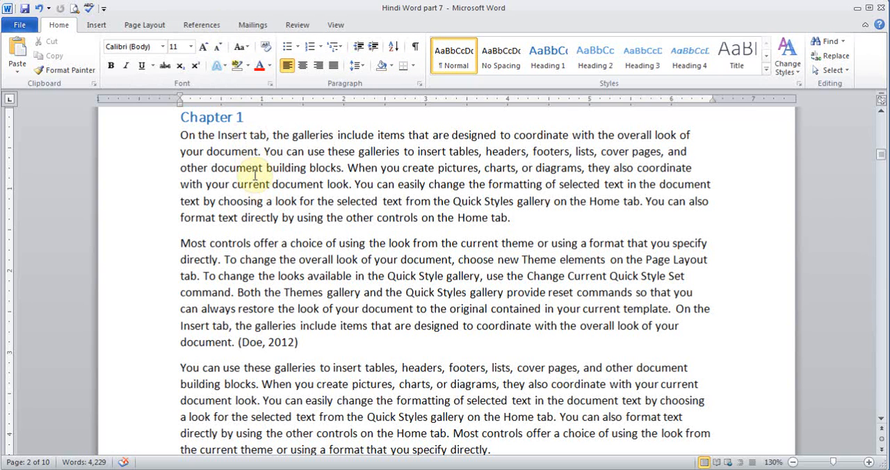
Mark "Quick Style" before the word "Set" in the second Chapter 1 paragraph as an index entry
left_click(202, 24)
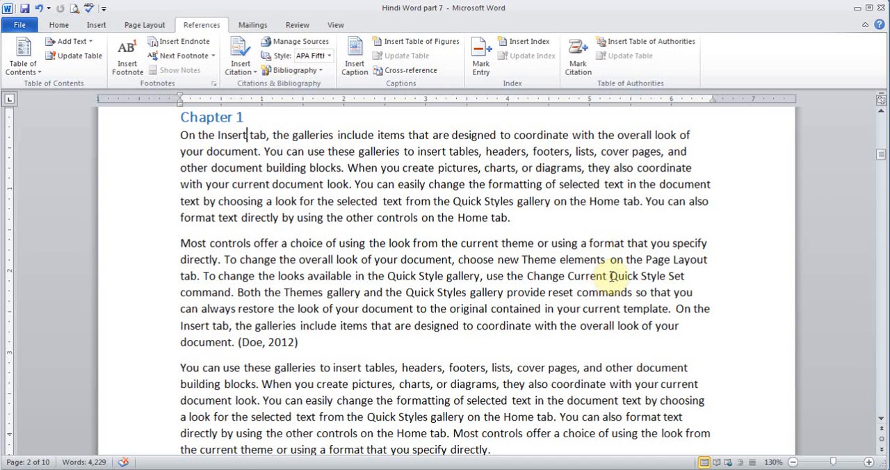
left_click_drag(610, 275, 667, 277)
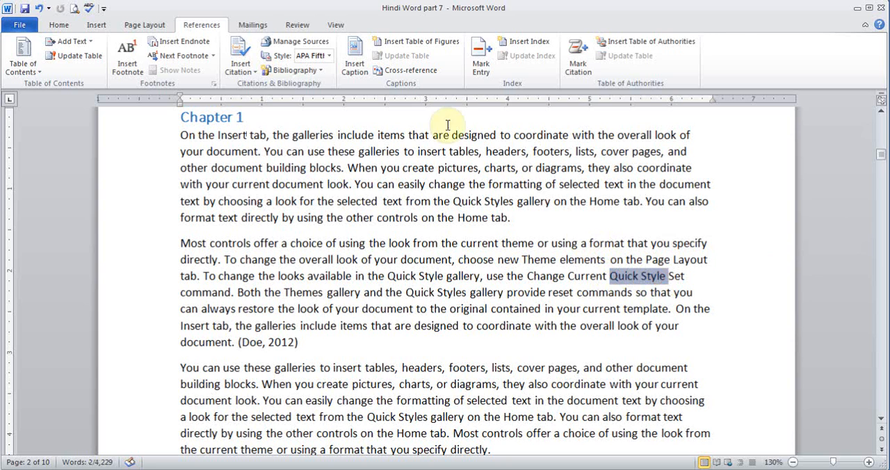
left_click(480, 61)
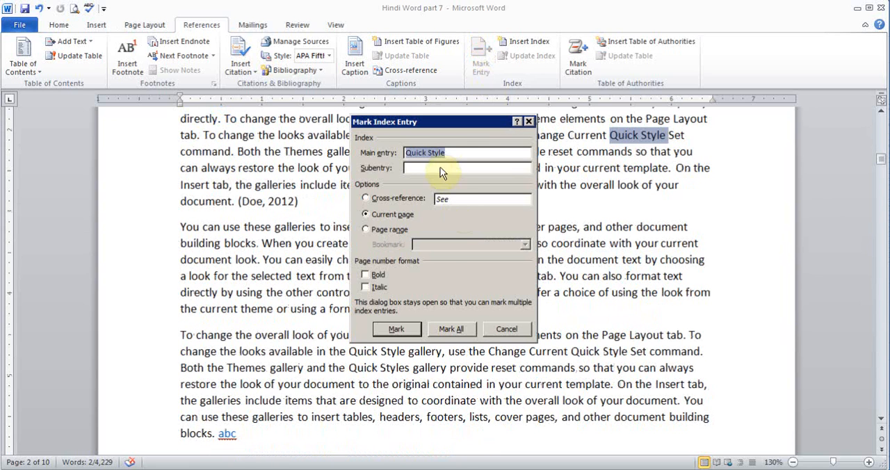
left_click(397, 328)
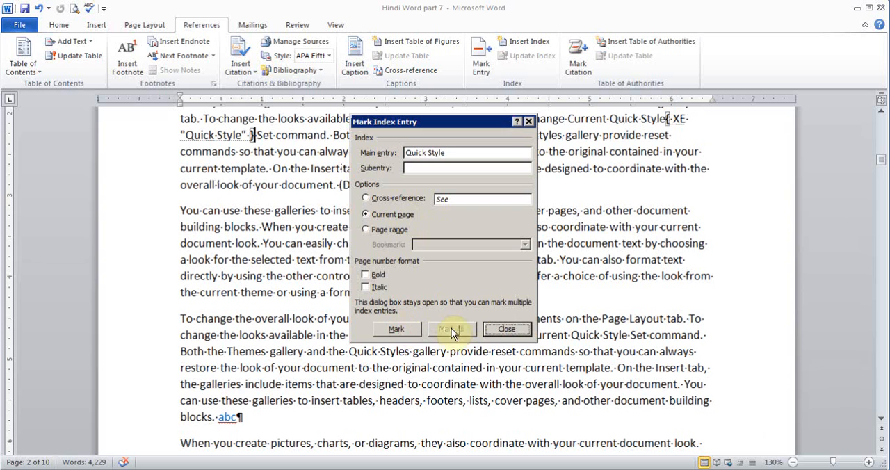
left_click(503, 330)
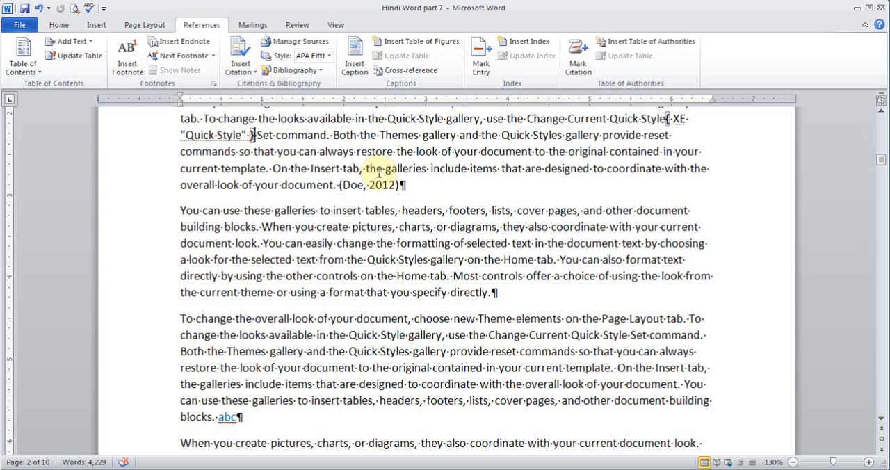
Mark the word "Themes" in the second Chapter 1 paragraph as an index entry for the current page
left_click_drag(381, 132, 417, 139)
left_click(480, 61)
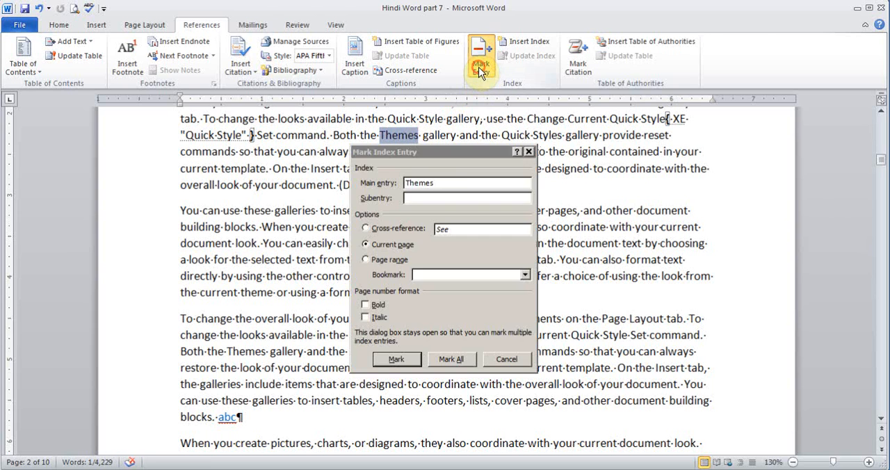
left_click(406, 358)
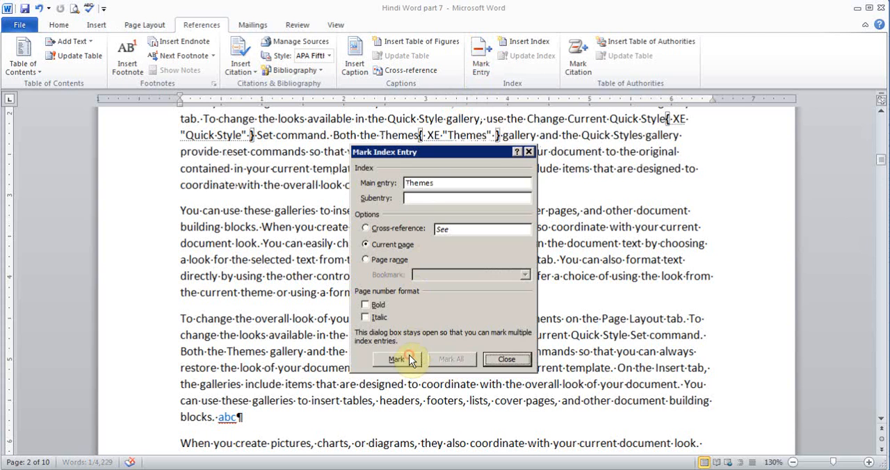
left_click(507, 359)
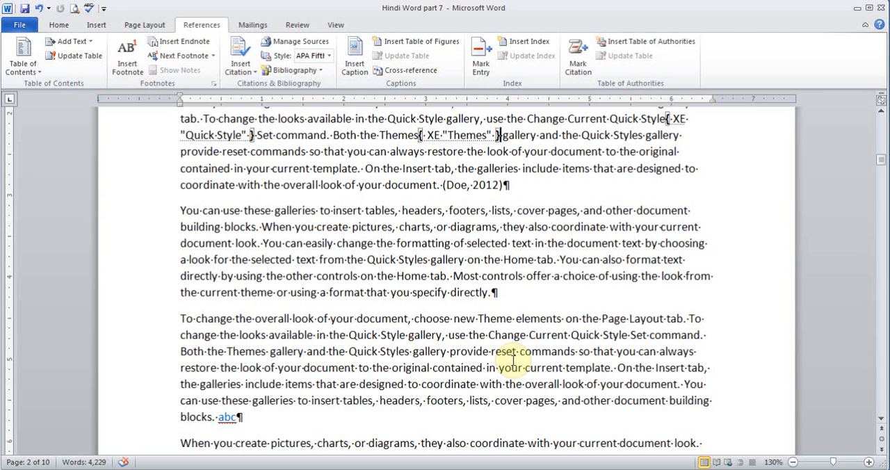
Mark the word "insert" in the third Chapter 1 paragraph as an index entry without a subentry
left_click(332, 209)
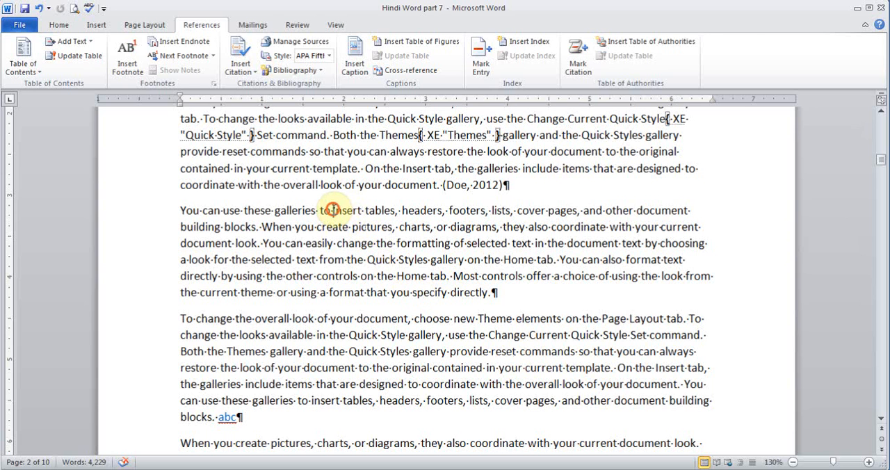
left_click_drag(332, 210, 362, 210)
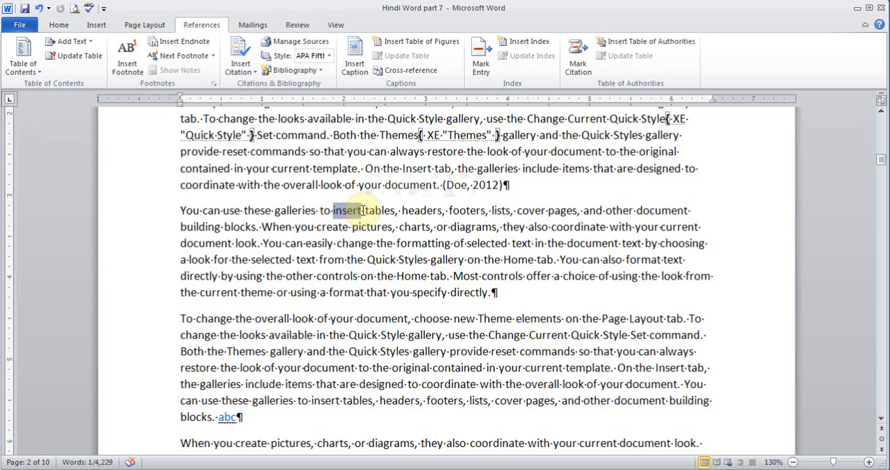
left_click(484, 66)
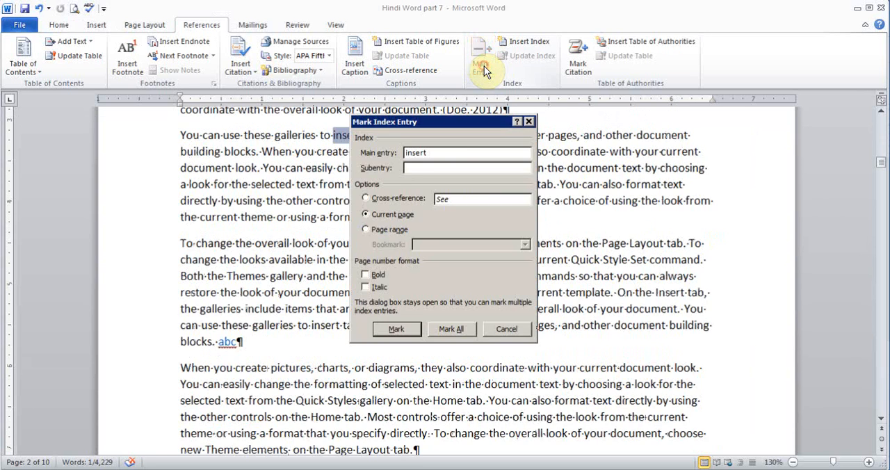
left_click(424, 168)
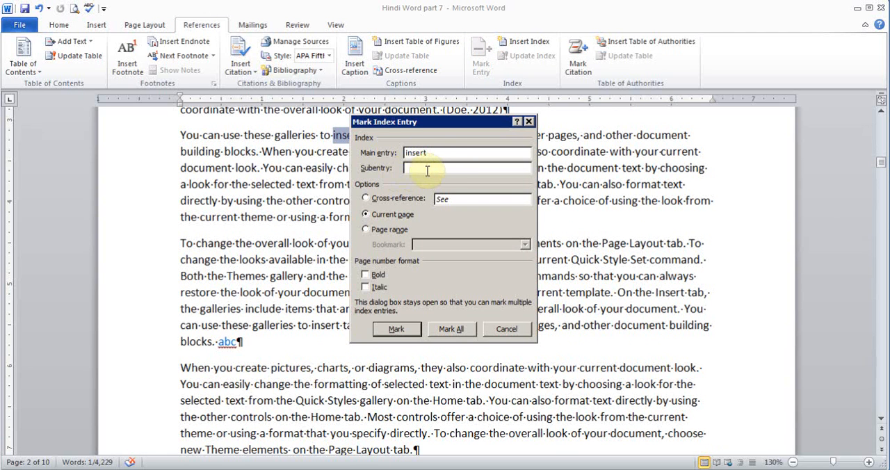
left_click(406, 331)
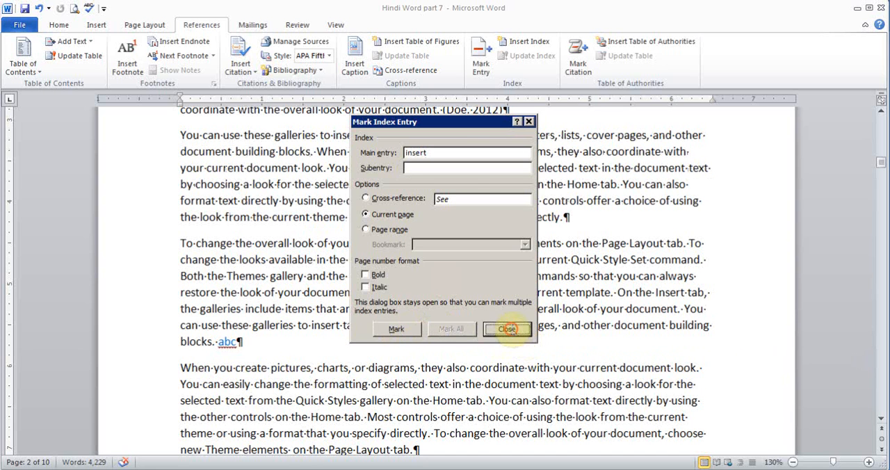
left_click(509, 328)
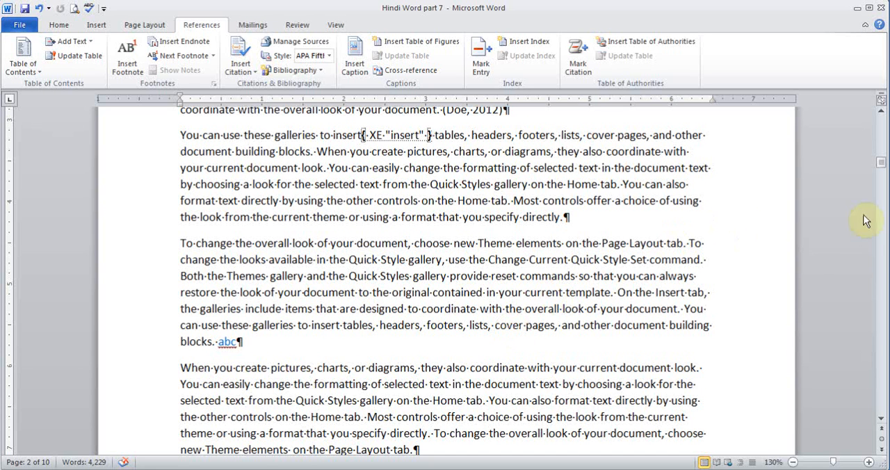
Insert a Next Page section break in the last empty paragraph below the bibliography
left_click_drag(882, 161, 880, 395)
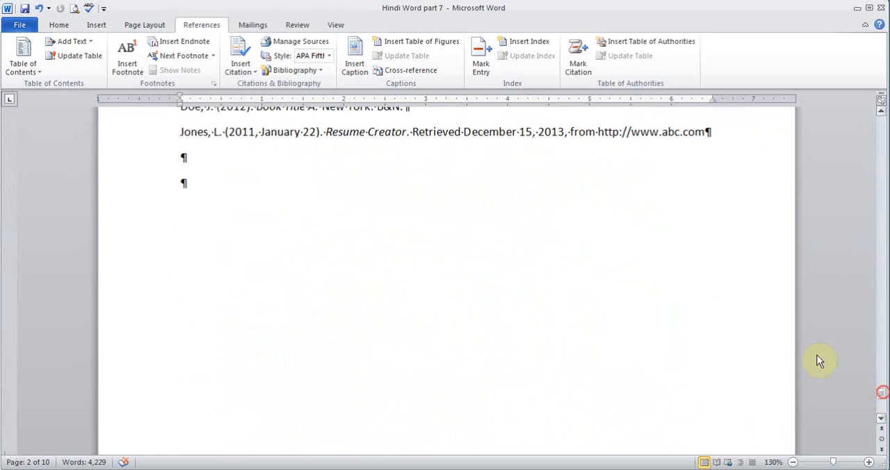
left_click(280, 188)
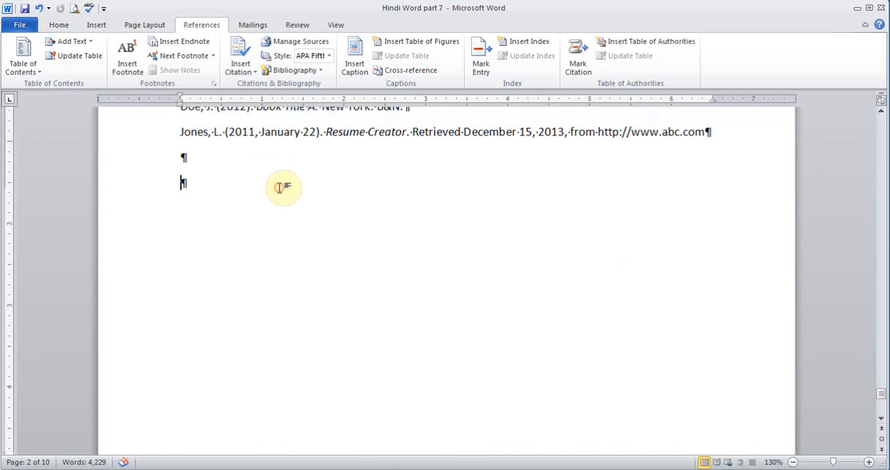
left_click(145, 25)
left_click(255, 47)
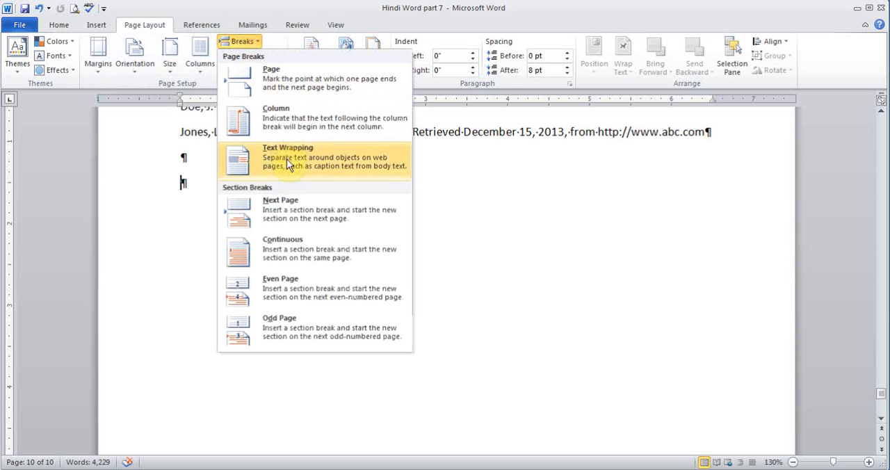
left_click(302, 203)
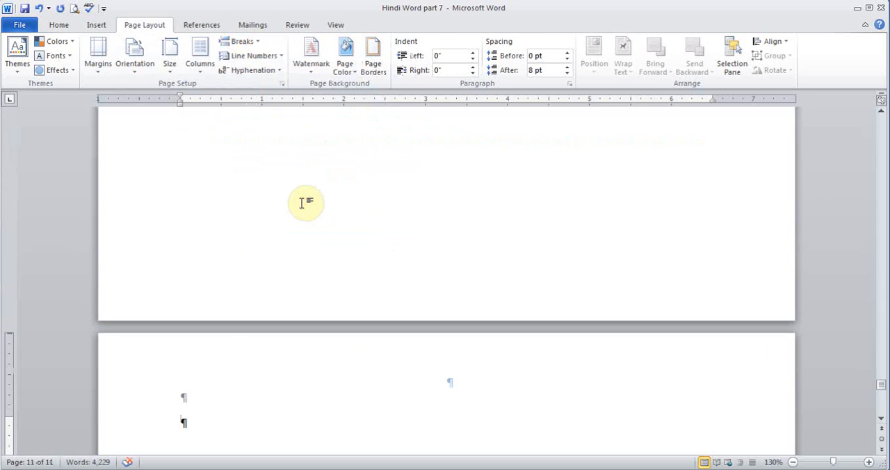
Insert an indented two-column index in the From template format on the new last page and hide the formatting marks
left_click(205, 27)
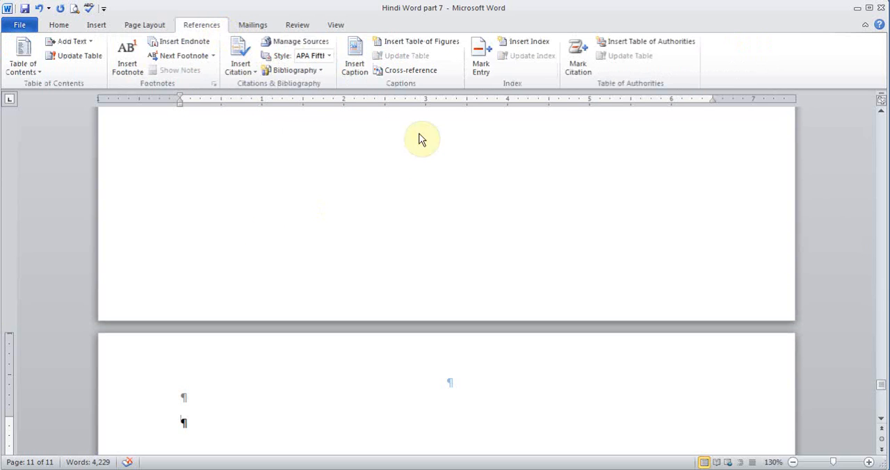
left_click_drag(880, 383, 880, 391)
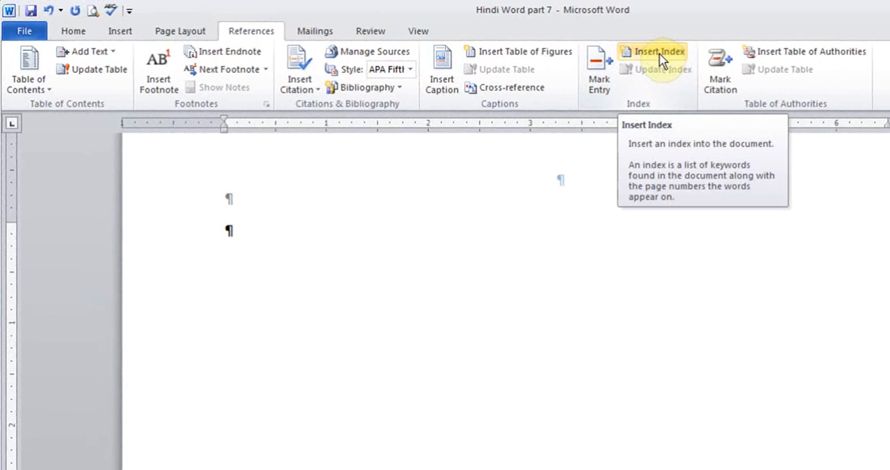
left_click(657, 52)
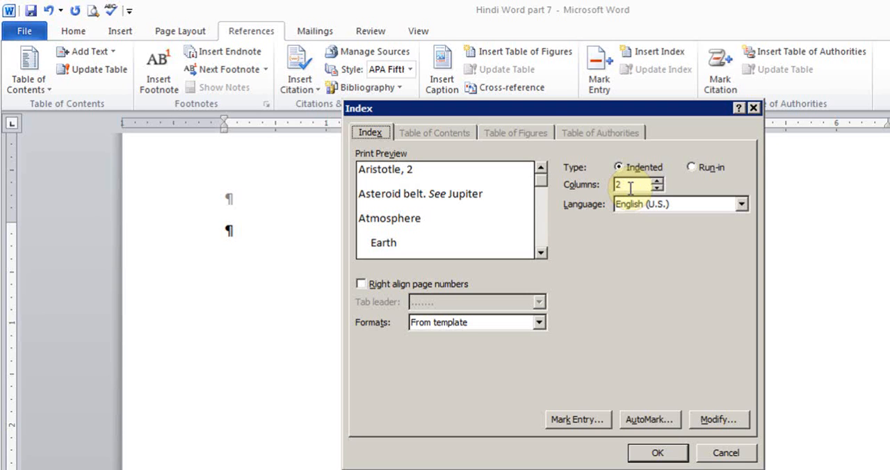
left_click(654, 453)
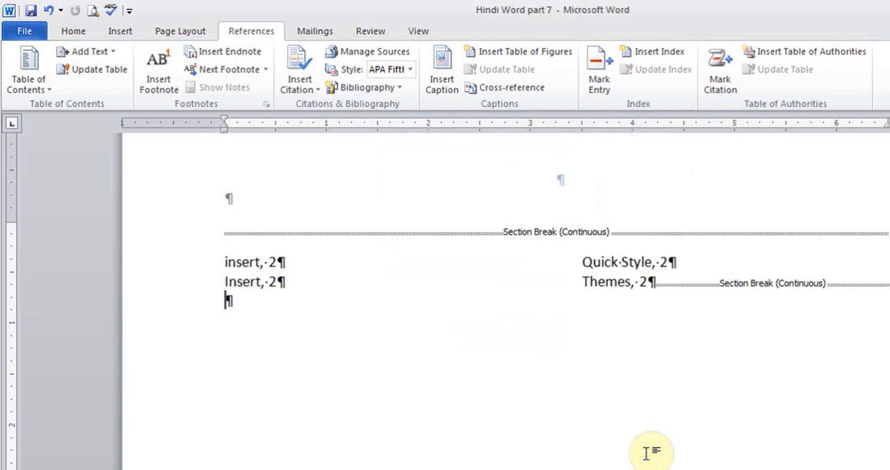
left_click(73, 30)
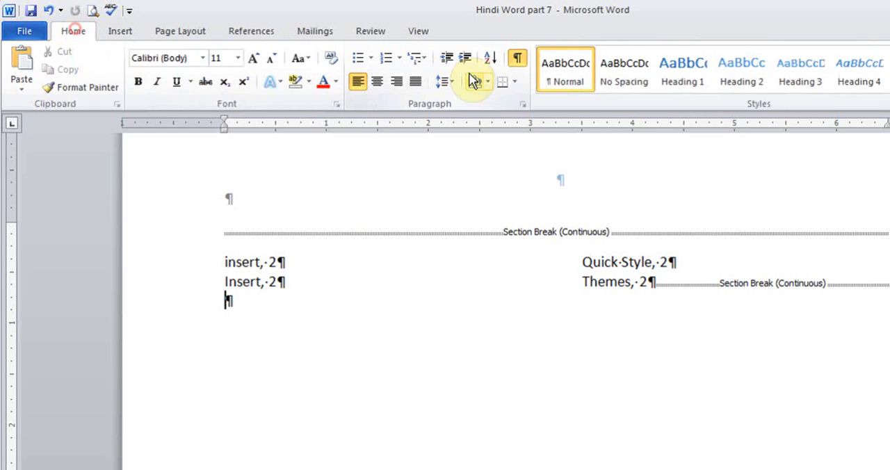
left_click(517, 60)
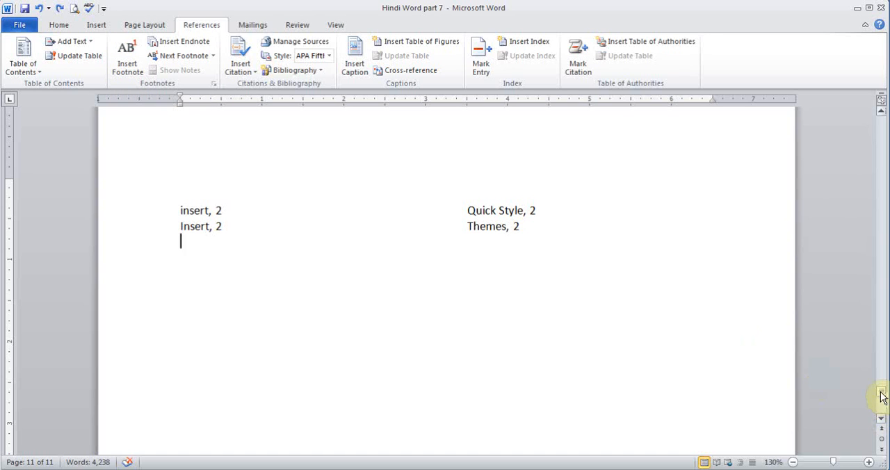
Insert a footnote at the end of the paragraph just above the Section 3.1 heading, with the text "Read more notes here."
left_click_drag(881, 396, 874, 314)
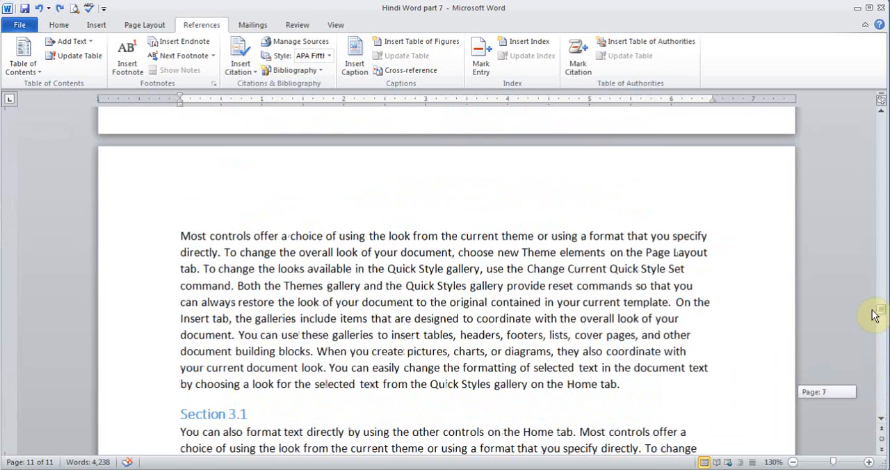
left_click(628, 384)
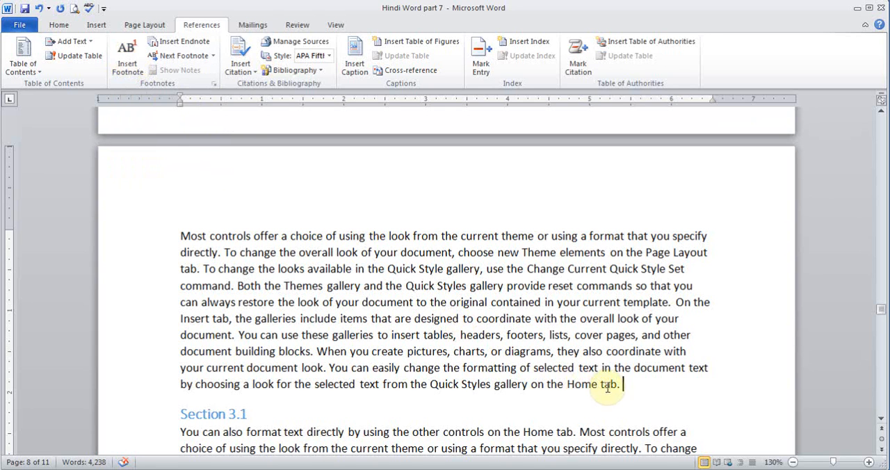
left_click(132, 64)
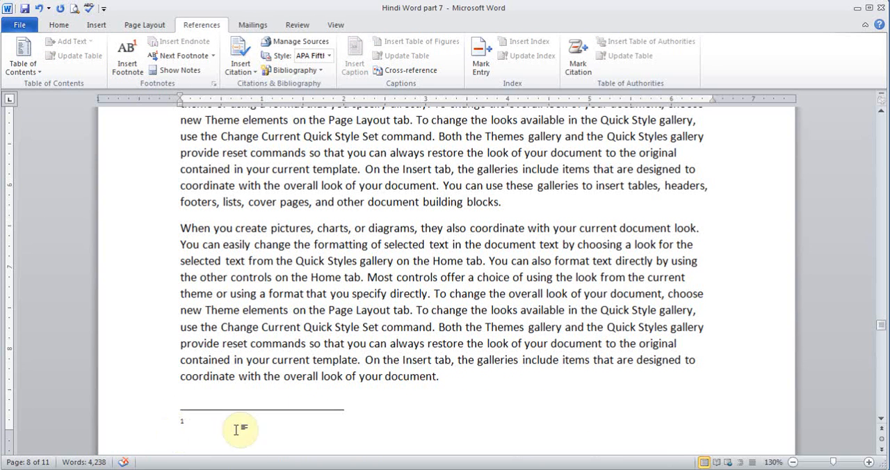
left_click_drag(880, 114, 879, 116)
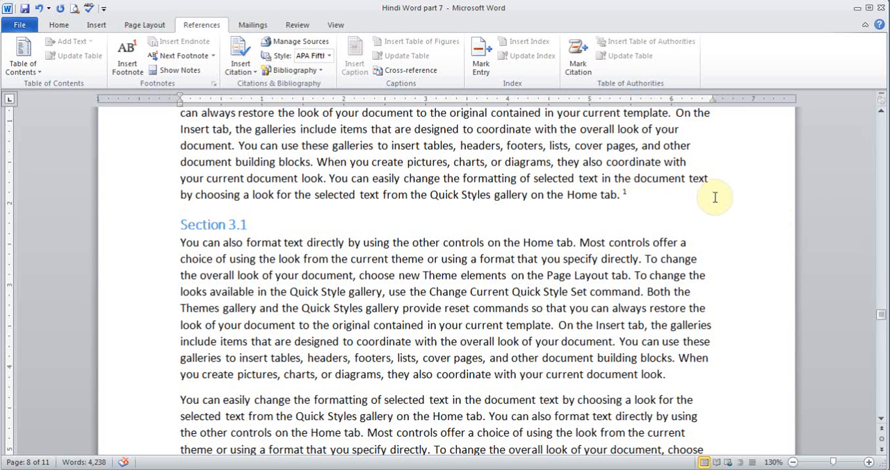
scroll(881, 418, "down", 4)
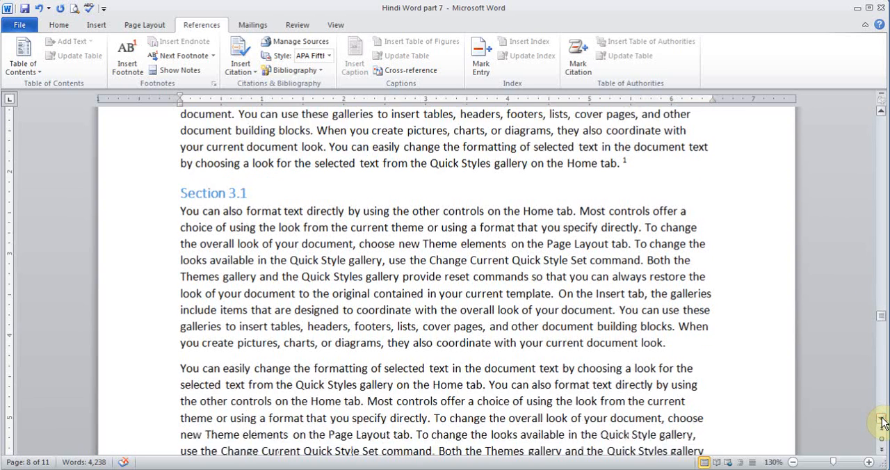
scroll(881, 420, "down", 4)
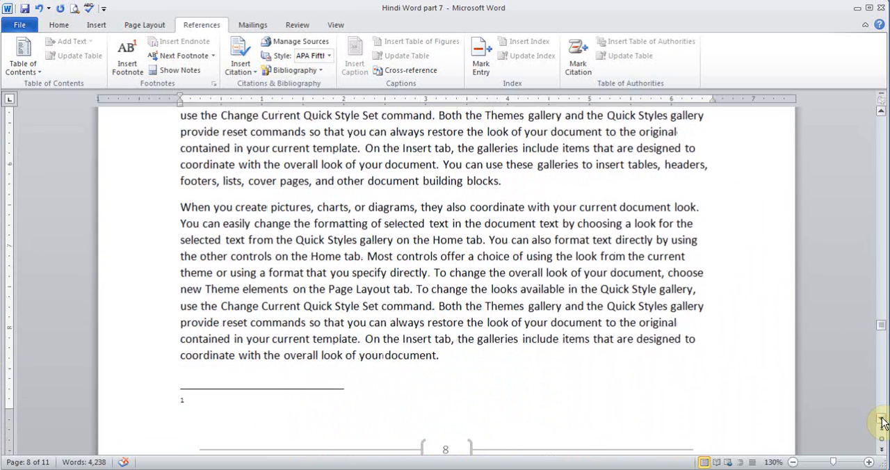
type("R")
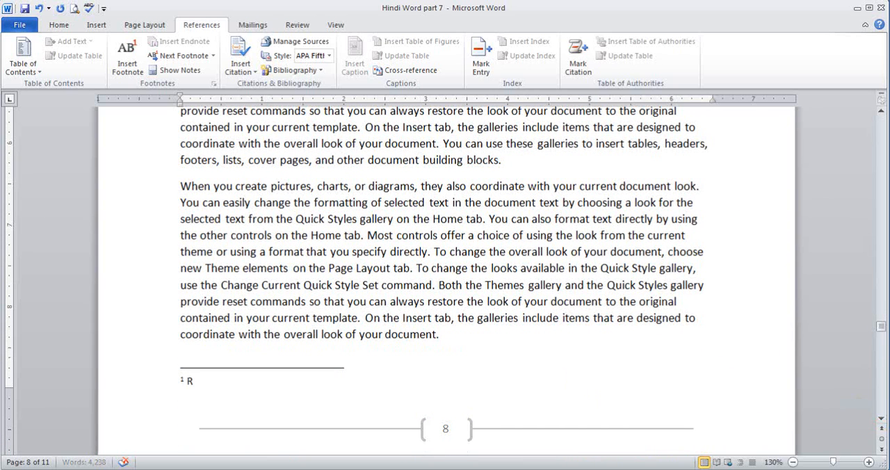
type("ead more notes here.")
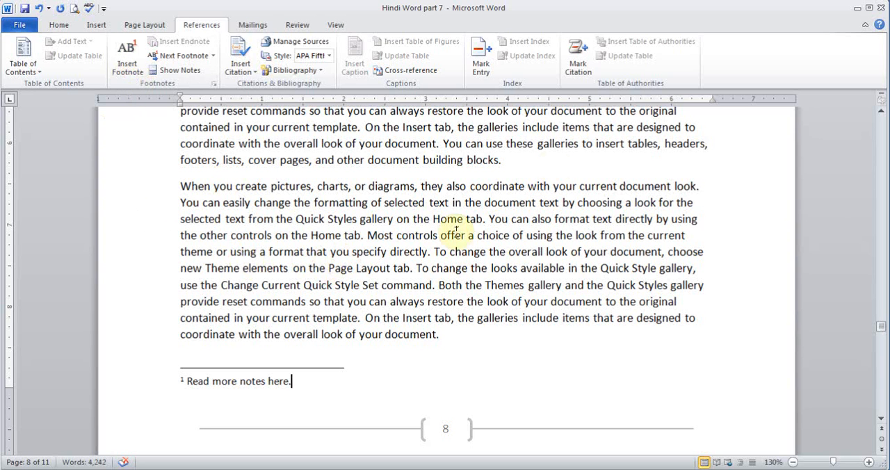
Insert an endnote with the text "Notes" at the end of the page 8 paragraph ending in "other document building blocks."
left_click(510, 161)
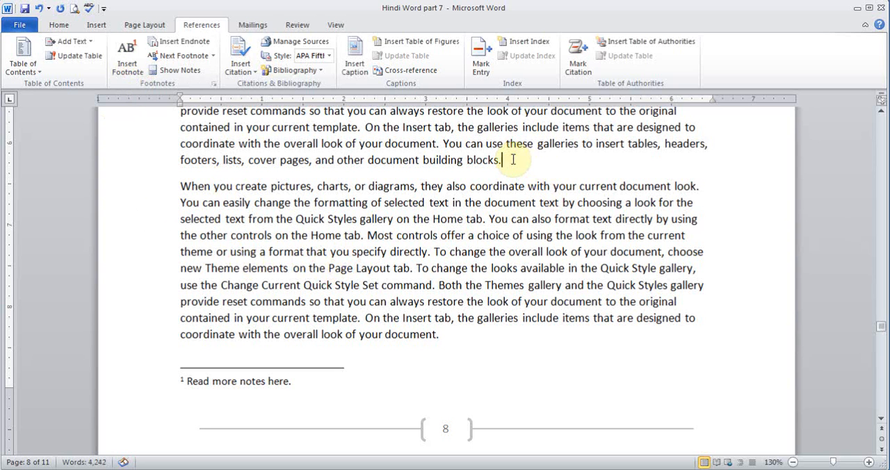
left_click(196, 43)
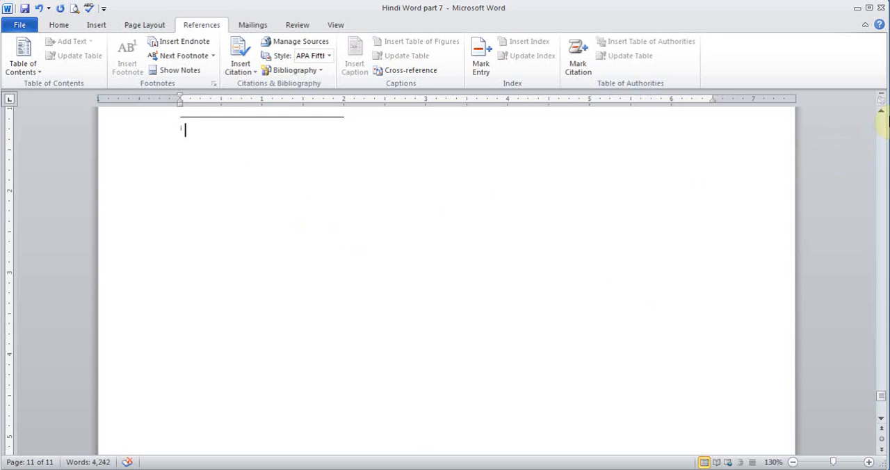
left_click(880, 112)
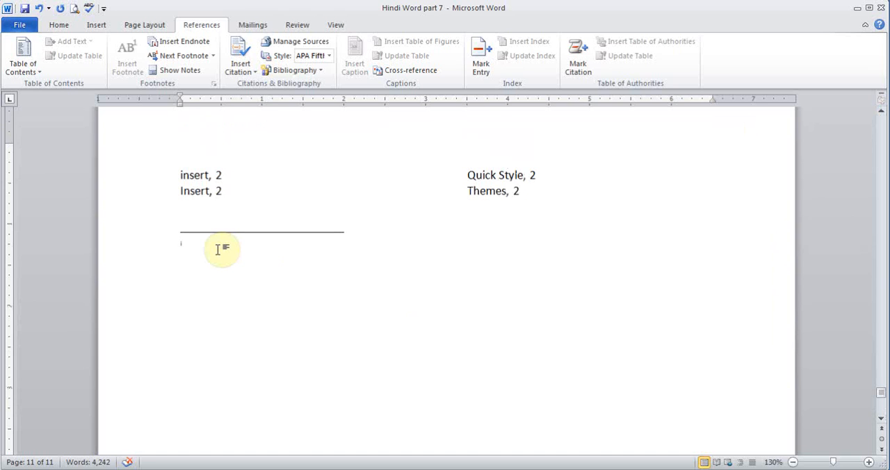
type("Notes")
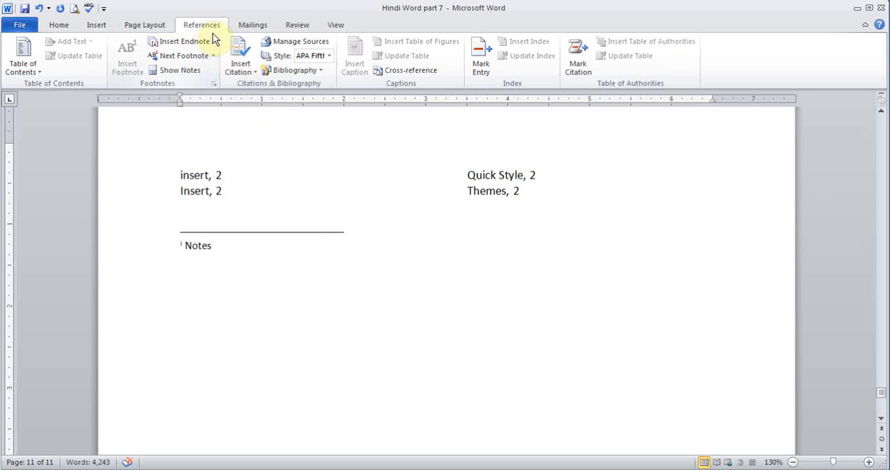
left_click(264, 28)
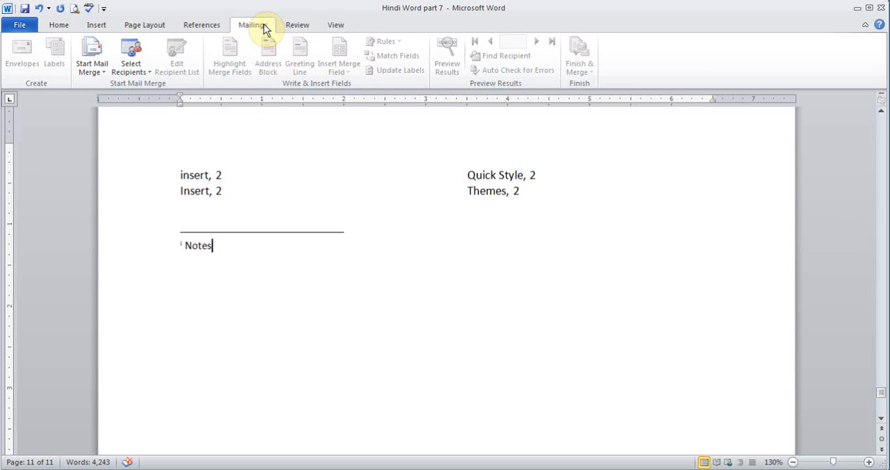